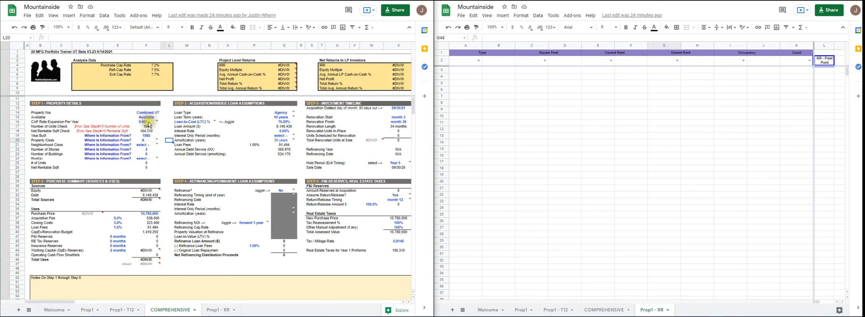
- Set the year built to 1970 in the Step 1 property details
{"action": "left_click", "coordinate": [147, 127]}
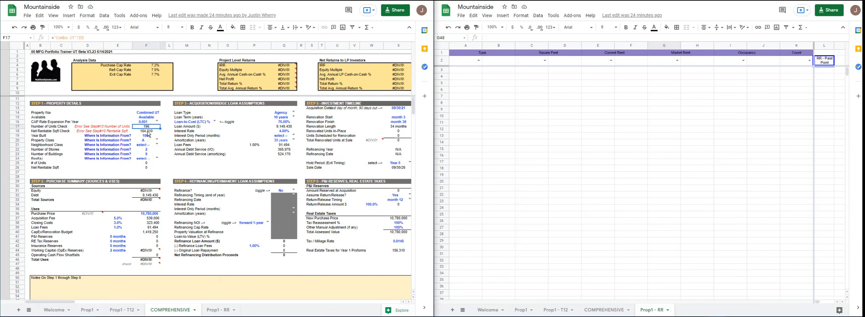
{"action": "left_click", "coordinate": [147, 131]}
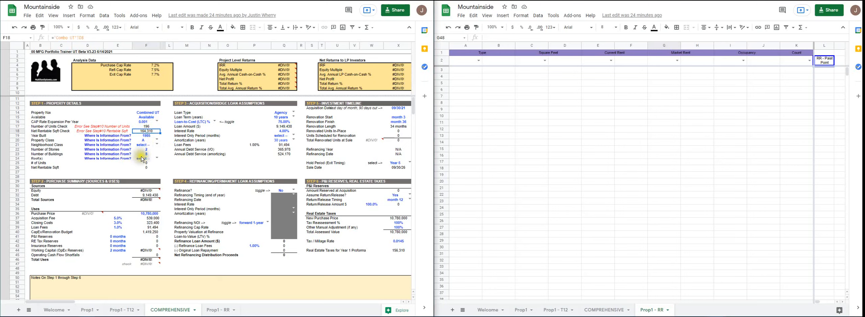
{"action": "left_click", "coordinate": [148, 137]}
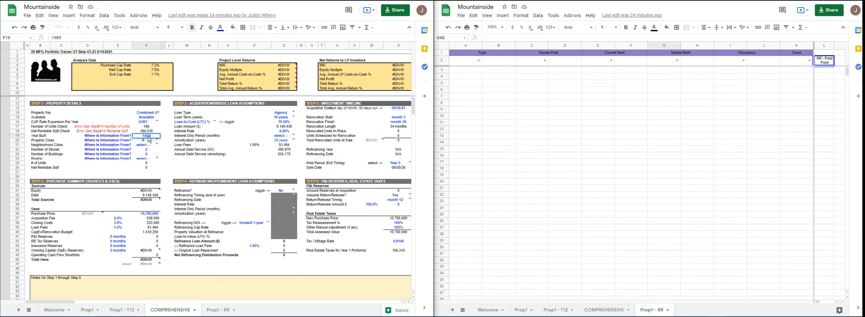
{"action": "left_click", "coordinate": [157, 145]}
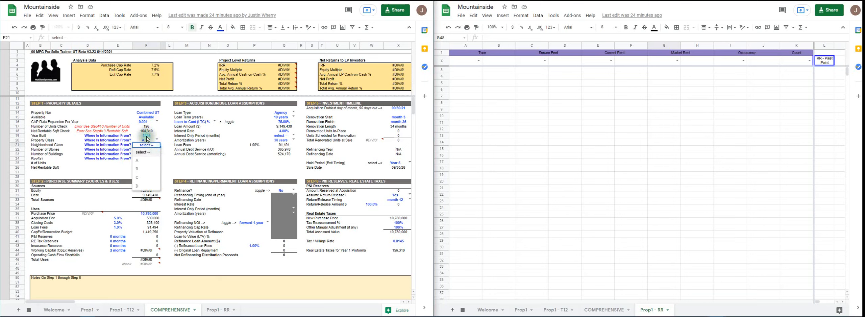
{"action": "left_click", "coordinate": [148, 137]}
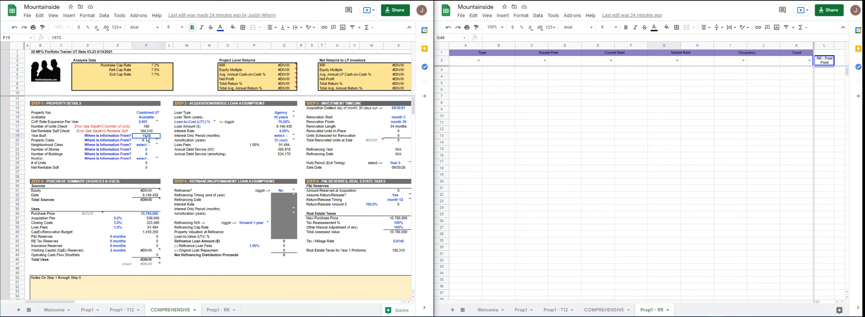
{"action": "key", "text": "Return"}
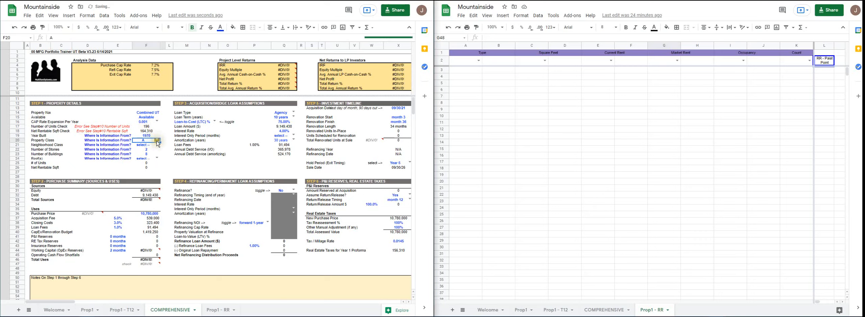
- Set both the property class and the neighborhood class to C
{"action": "left_click", "coordinate": [158, 141]}
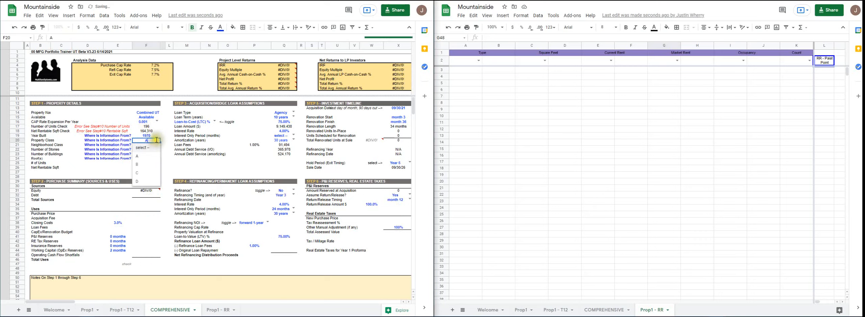
{"action": "left_click", "coordinate": [143, 173]}
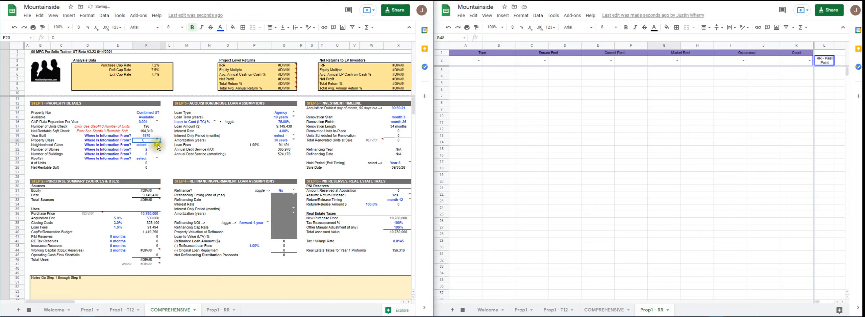
{"action": "left_click", "coordinate": [154, 145]}
{"action": "left_click", "coordinate": [142, 178]}
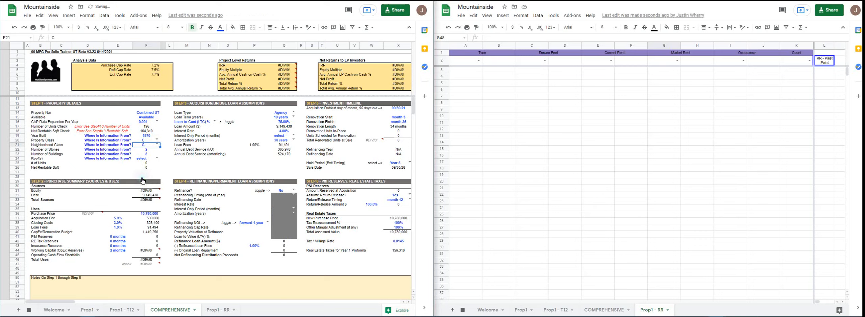
- Complete the building details with 2/3 as the number of stories, 7 buildings and Flat as the roof type
{"action": "left_click", "coordinate": [146, 150]}
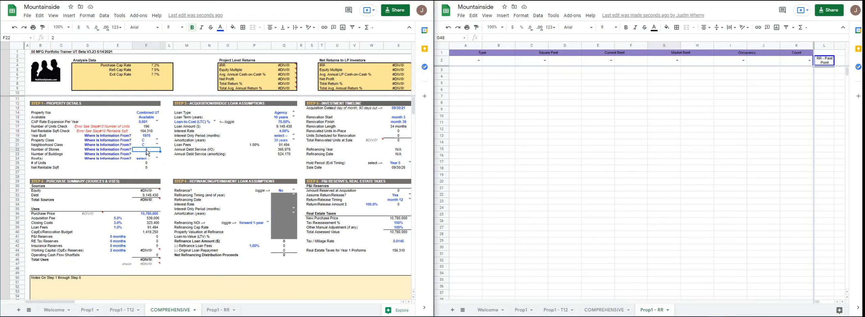
{"action": "type", "text": "3"}
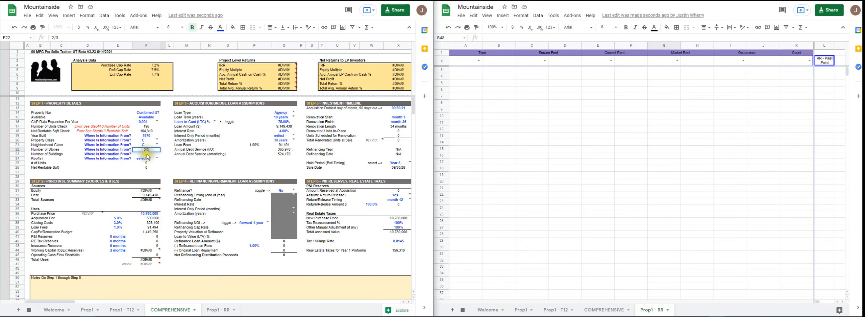
{"action": "left_click", "coordinate": [147, 154]}
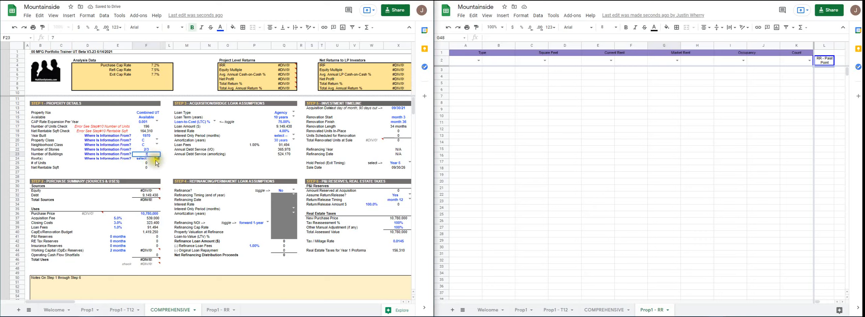
{"action": "left_click", "coordinate": [147, 159]}
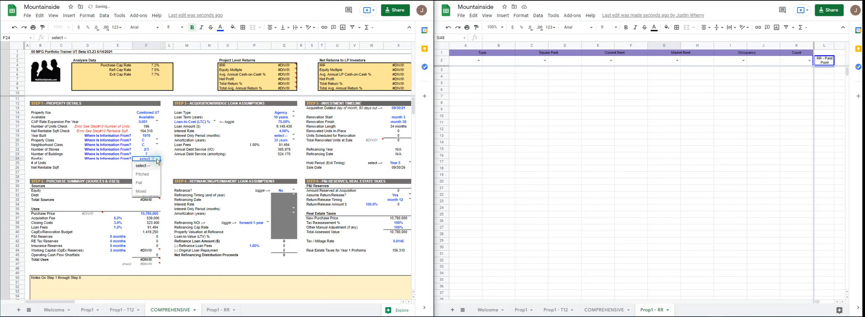
{"action": "left_click", "coordinate": [144, 183]}
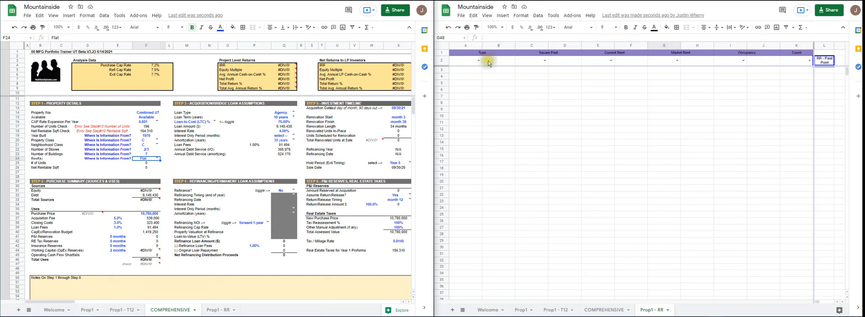
- Examine the mapping codes offered beneath the Type header of the Prop1 - RR sheet
{"action": "left_click", "coordinate": [499, 101]}
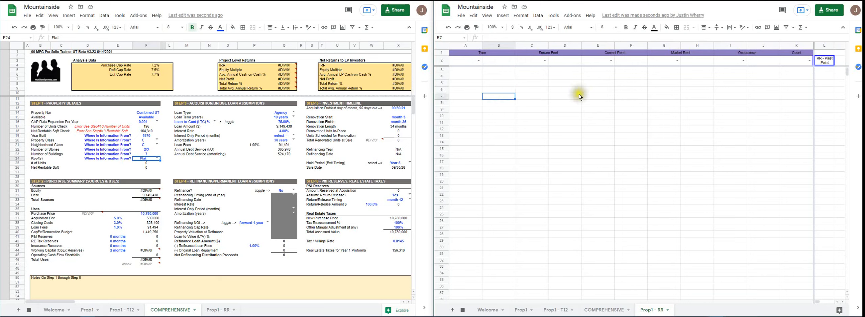
{"action": "left_click", "coordinate": [478, 62]}
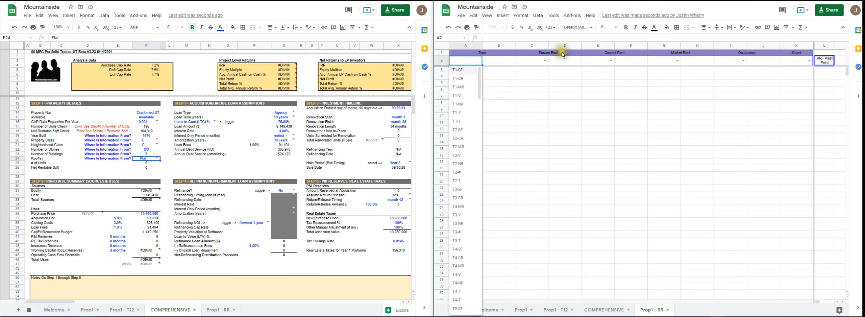
{"action": "left_click", "coordinate": [540, 62]}
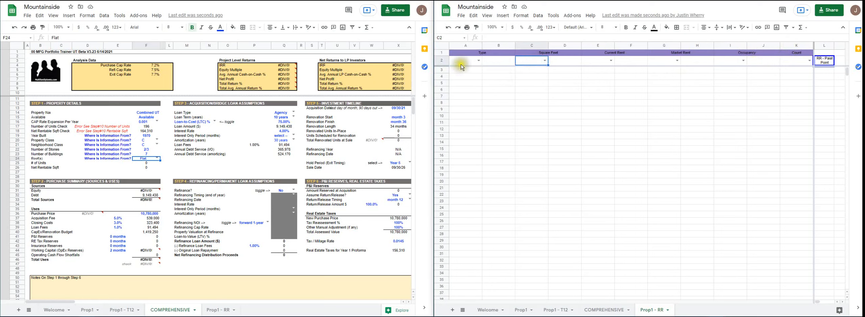
{"action": "left_click", "coordinate": [478, 60]}
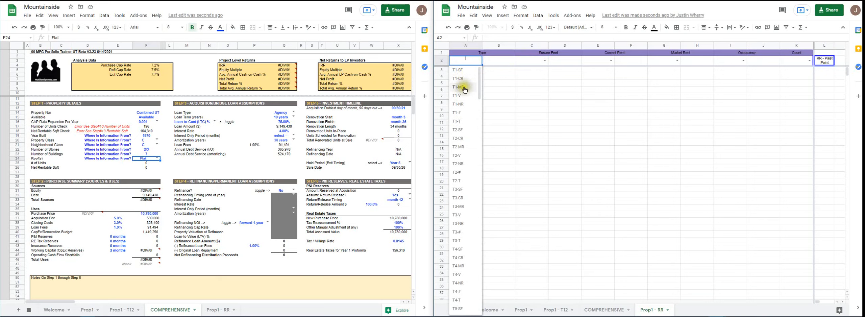
{"action": "left_click", "coordinate": [501, 61]}
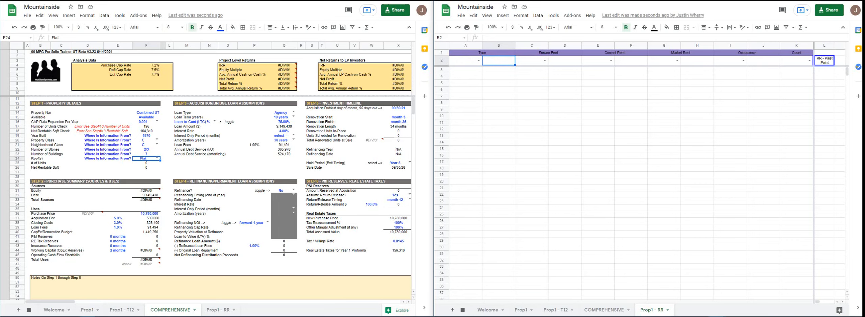
- Switch to the Mountainside rent roll spreadsheet and copy rows 6 through 221, from the column headers to the last unit, excluding the totals
{"action": "left_click", "coordinate": [304, 0]}
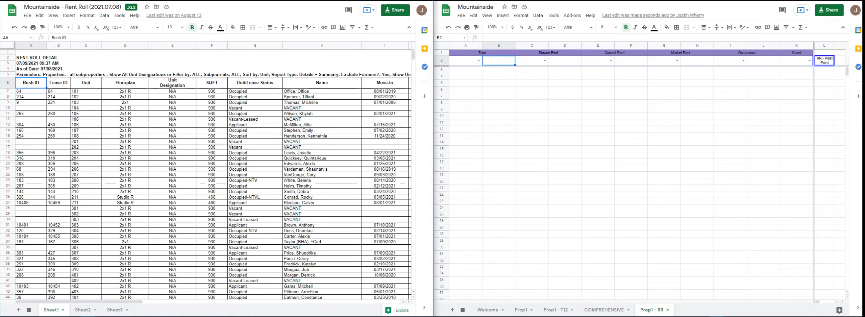
{"action": "left_click", "coordinate": [7, 83]}
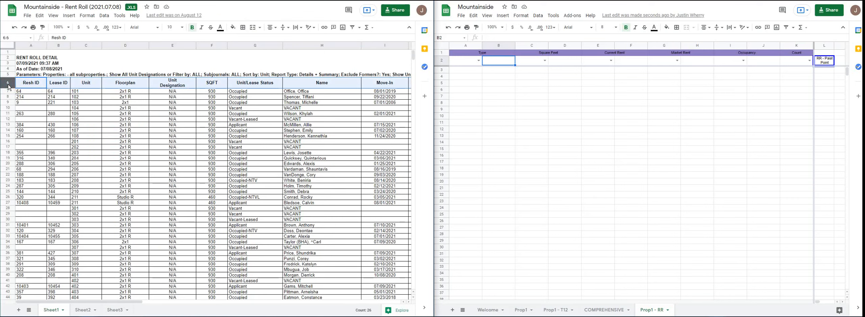
{"action": "key", "text": "shift+Down"}
{"action": "key", "text": "shift+Down"}
{"action": "key", "text": "shift+Down"}
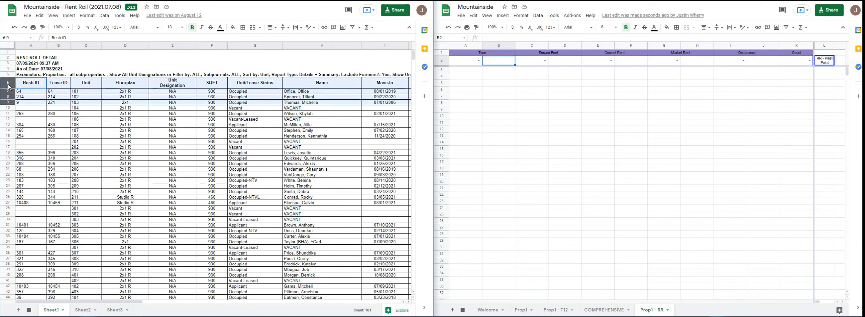
{"action": "key", "text": "shift+Down"}
{"action": "key", "text": "shift+Down"}
{"action": "key", "text": "shift+Down"}
{"action": "key", "text": "shift+Down"}
{"action": "key", "text": "shift+Down"}
{"action": "key", "text": "shift+Down"}
{"action": "key", "text": "shift+Down"}
{"action": "key", "text": "shift+Down"}
{"action": "key", "text": "shift+Down"}
{"action": "key", "text": "shift+Down"}
{"action": "key", "text": "shift+Down"}
{"action": "key", "text": "shift+Down"}
{"action": "key", "text": "shift+Down"}
{"action": "key", "text": "shift+Down"}
{"action": "key", "text": "shift+Down"}
{"action": "key", "text": "shift+Down"}
{"action": "key", "text": "shift+Down"}
{"action": "key", "text": "shift+Down"}
{"action": "key", "text": "shift+Down"}
{"action": "key", "text": "shift+Down"}
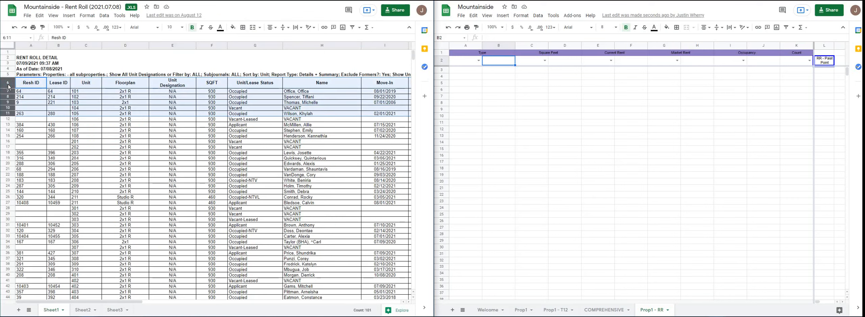
{"action": "key", "text": "ctrl+shift+Down"}
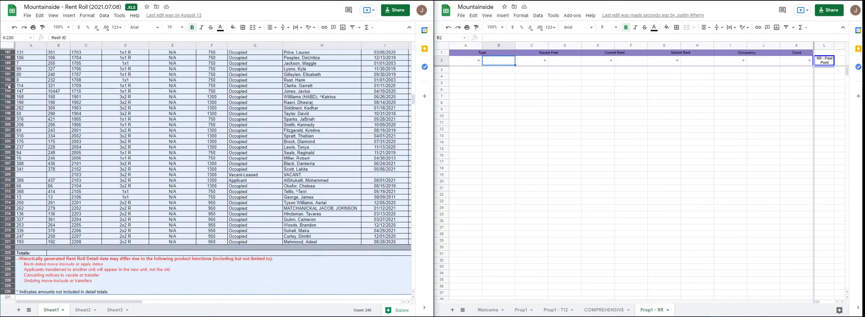
{"action": "key", "text": "shift+Up"}
{"action": "key", "text": "shift+Up"}
{"action": "key", "text": "shift+Up"}
{"action": "key", "text": "shift+Up"}
{"action": "key", "text": "shift+Up"}
{"action": "key", "text": "shift+Up"}
{"action": "key", "text": "shift+Up"}
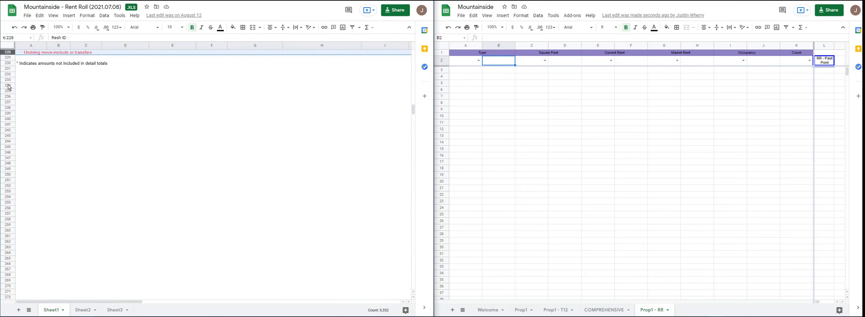
{"action": "scroll", "coordinate": [9, 87], "scroll_direction": "up", "scroll_amount": 1}
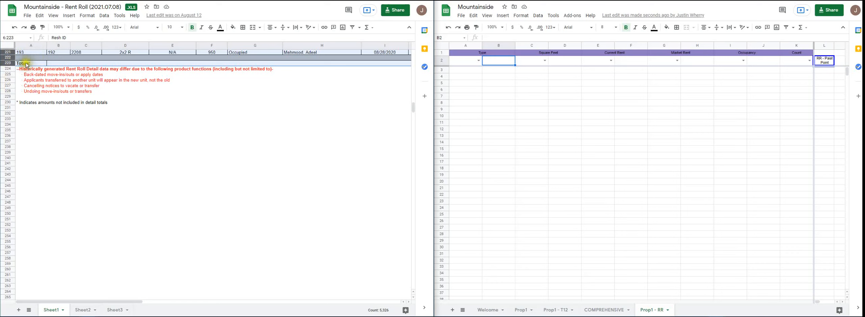
{"action": "key", "text": "shift+Up"}
{"action": "key", "text": "shift+Up"}
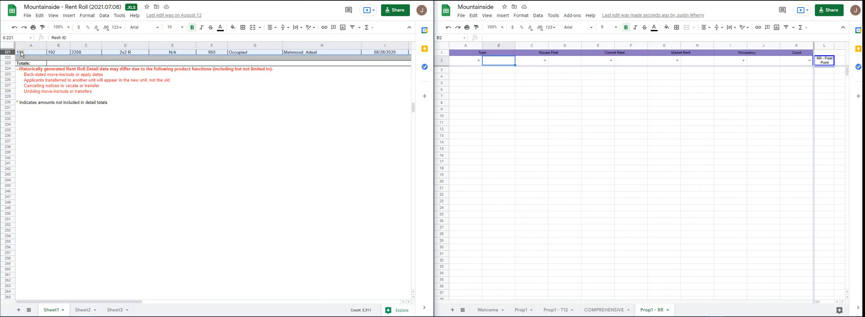
{"action": "right_click", "coordinate": [21, 53]}
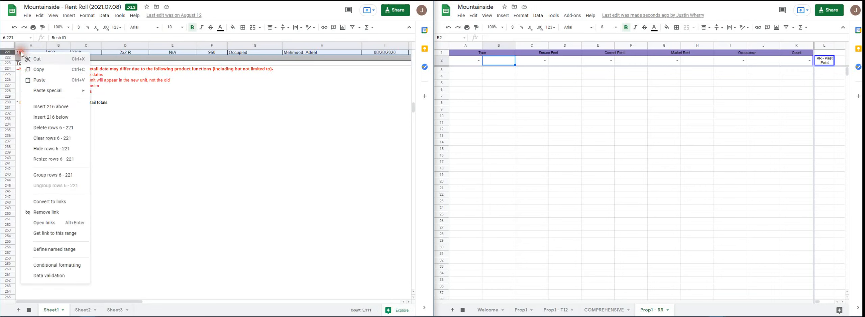
{"action": "left_click", "coordinate": [39, 69]}
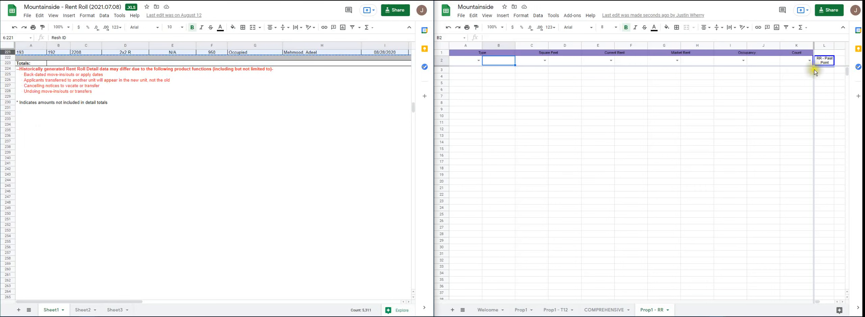
- Paste the copied rent roll rows at the RR - Paste Point cell, L2, of the Prop1 - RR sheet
{"action": "left_click", "coordinate": [827, 64]}
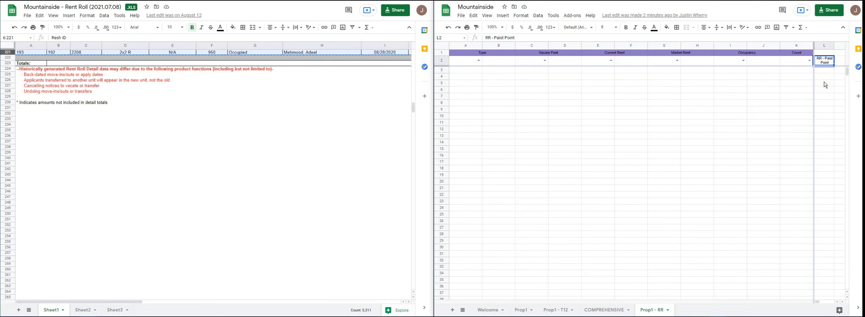
{"action": "key", "text": "ctrl+v"}
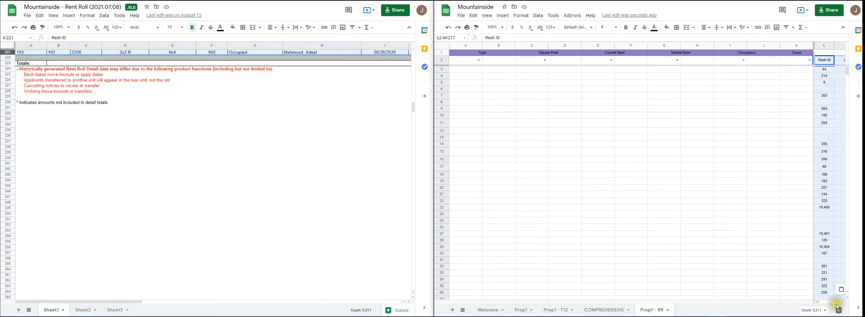
{"action": "left_click_drag", "start_coordinate": [821, 302], "coordinate": [820, 302]}
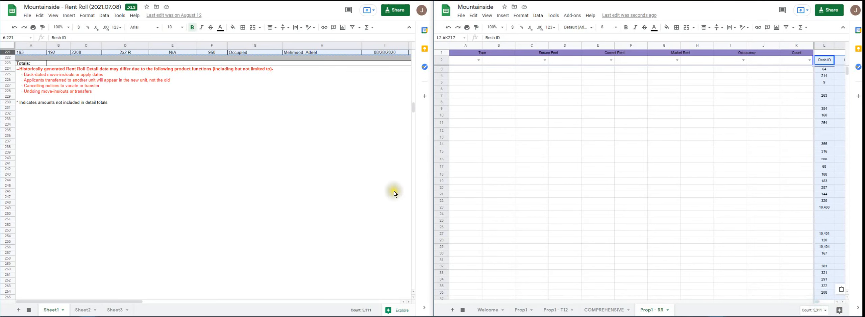
- Review the Unit, Floorplan, SQFT, Unit/Lease Status and Name columns in the source rent roll for mapping to the model
{"action": "scroll", "coordinate": [389, 134], "scroll_direction": "up", "scroll_amount": 10}
{"action": "scroll", "coordinate": [389, 134], "scroll_direction": "up", "scroll_amount": 20}
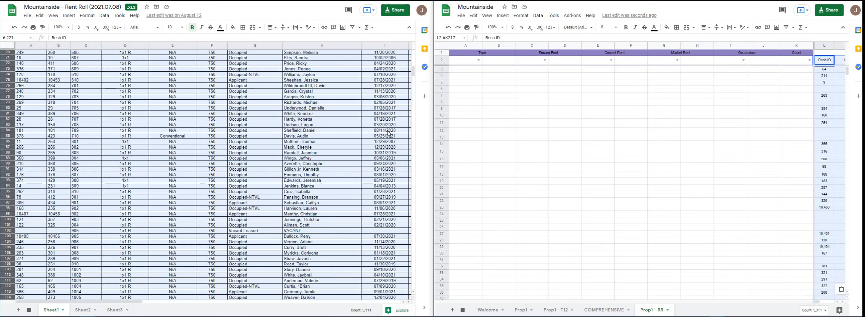
{"action": "scroll", "coordinate": [413, 54], "scroll_direction": "up", "scroll_amount": 3}
{"action": "left_click", "coordinate": [94, 98]}
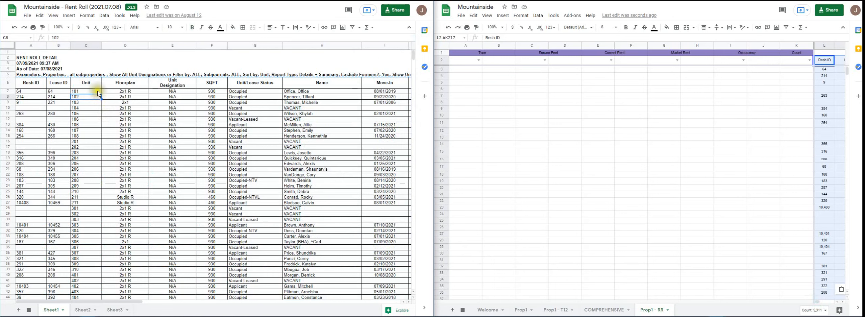
{"action": "left_click", "coordinate": [123, 85]}
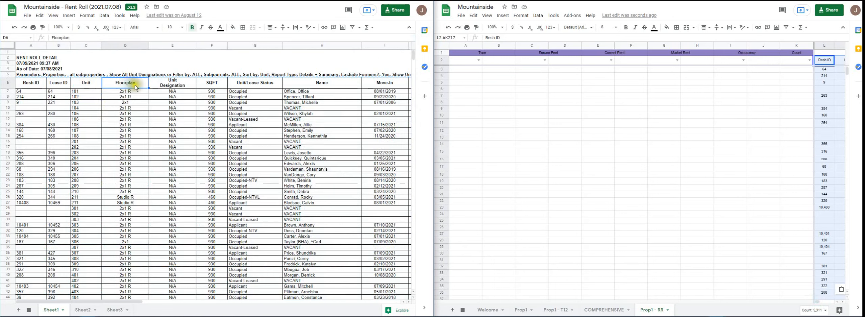
{"action": "left_click", "coordinate": [216, 86]}
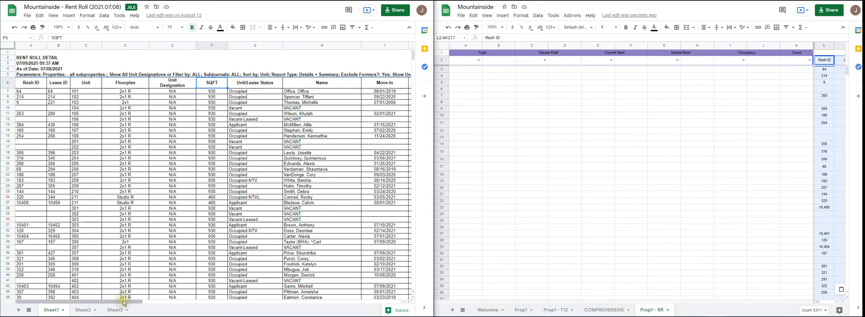
{"action": "left_click_drag", "start_coordinate": [130, 302], "coordinate": [144, 303]}
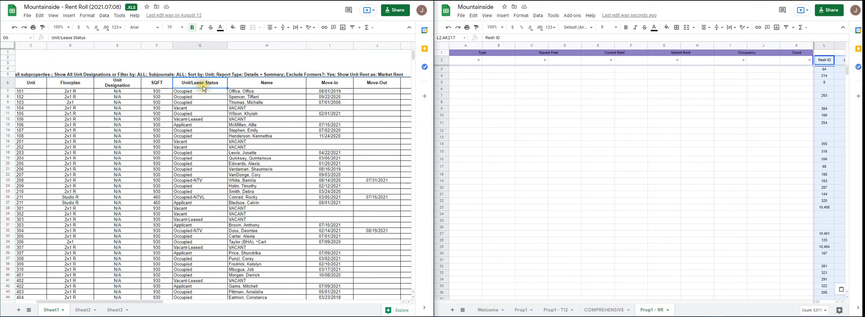
{"action": "left_click", "coordinate": [269, 85]}
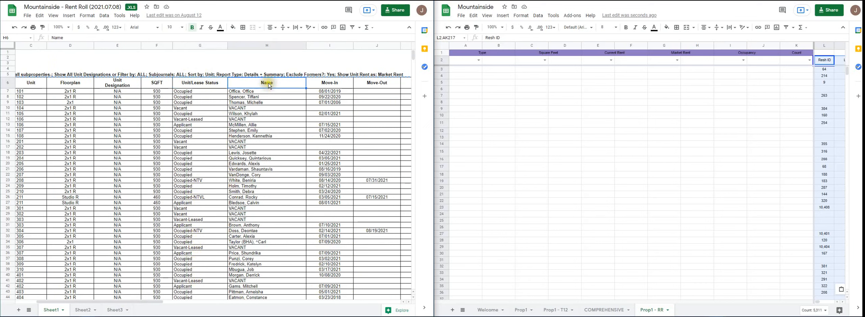
{"action": "left_click", "coordinate": [244, 145]}
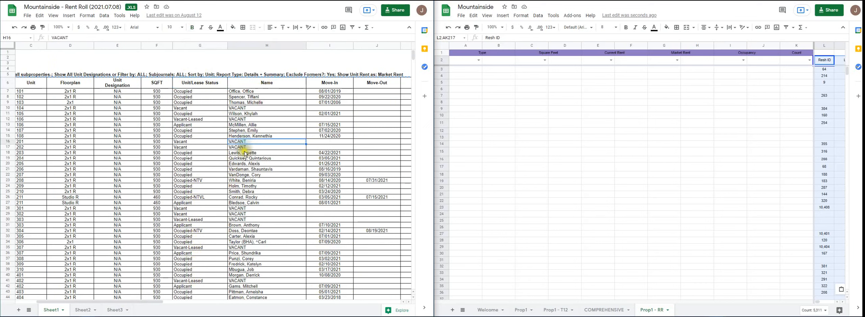
{"action": "left_click", "coordinate": [243, 92]}
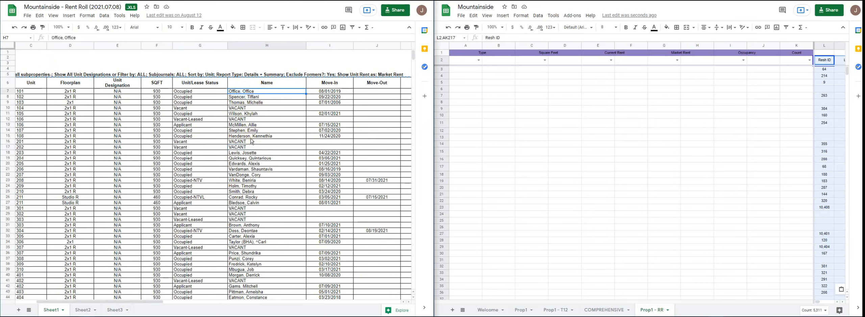
{"action": "left_click", "coordinate": [183, 94]}
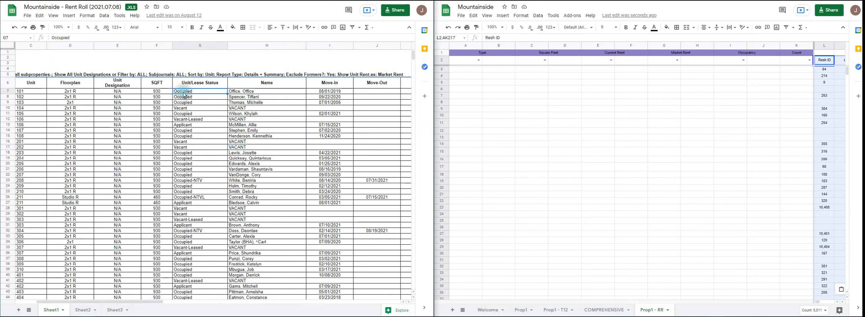
{"action": "left_click", "coordinate": [258, 87]}
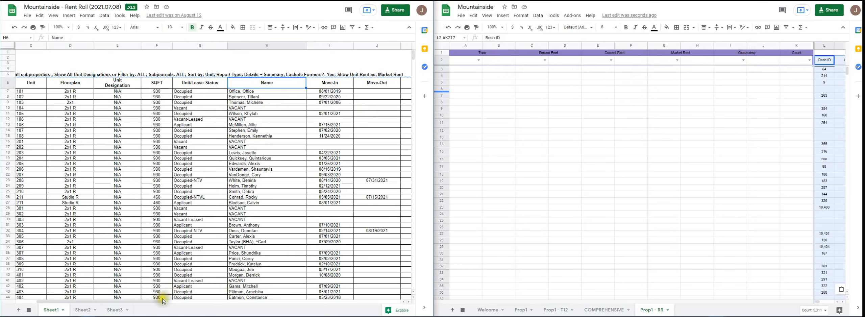
- Compare the source rent roll's Market Rent and Lease Rent columns with the Market Rent and Current Rent headers of Prop1 - RR
{"action": "left_click_drag", "start_coordinate": [156, 304], "coordinate": [264, 313]}
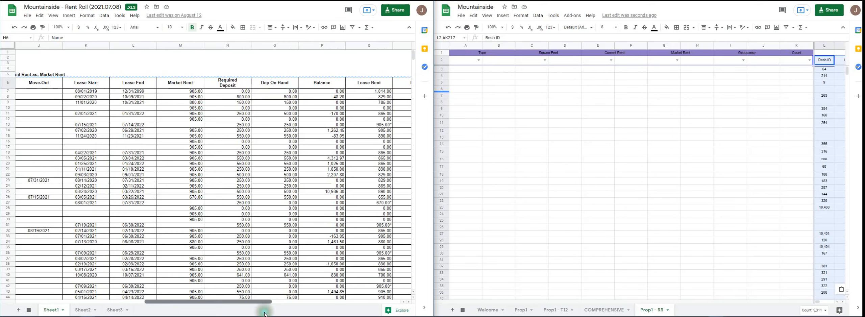
{"action": "left_click", "coordinate": [187, 86]}
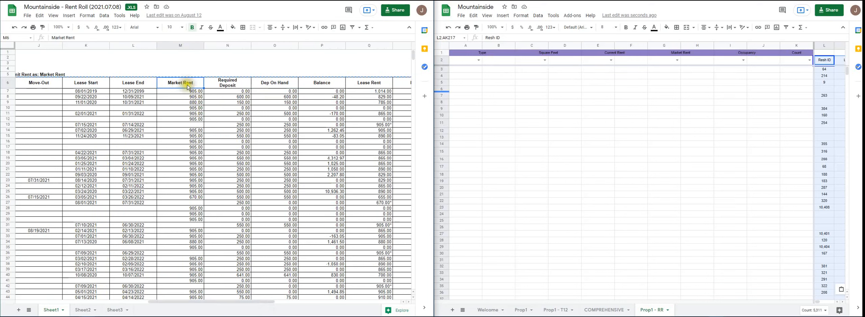
{"action": "left_click", "coordinate": [672, 55]}
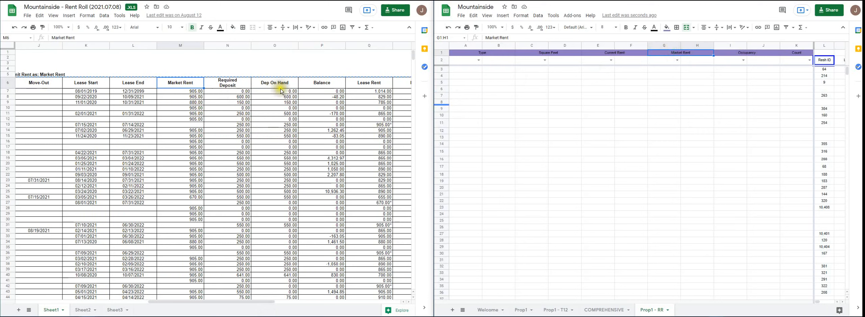
{"action": "left_click", "coordinate": [365, 85]}
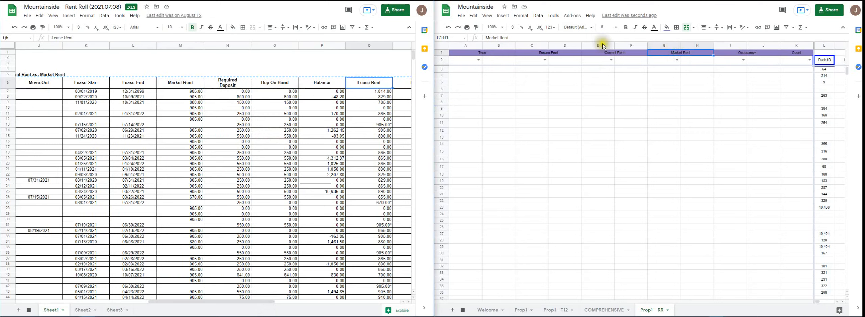
{"action": "left_click_drag", "start_coordinate": [245, 300], "coordinate": [273, 306]}
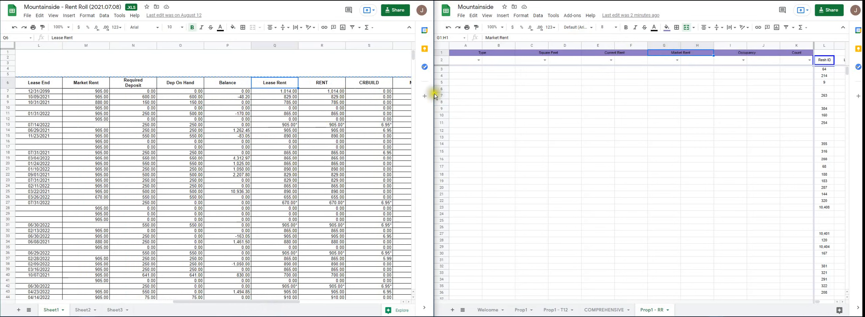
{"action": "left_click", "coordinate": [625, 60]}
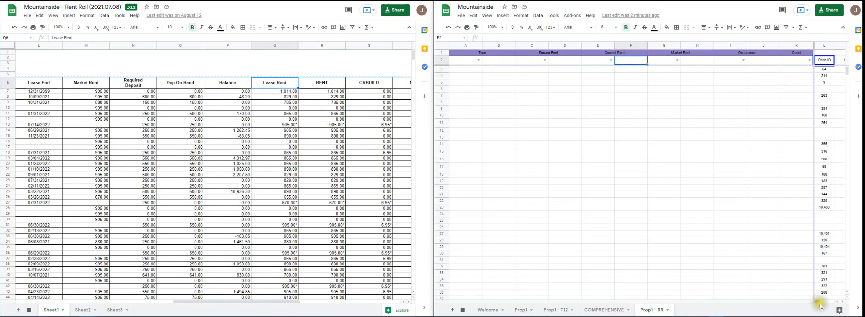
- Bring the pasted SQFT column into view on Prop1 - RR and widen the Mountainside model window across the full screen
{"action": "left_click_drag", "start_coordinate": [820, 303], "coordinate": [823, 302]}
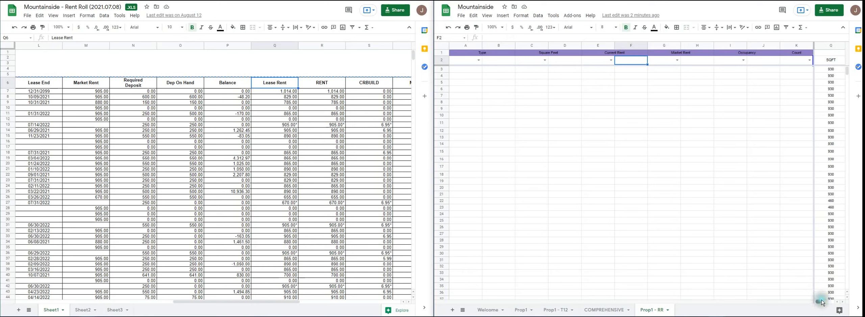
{"action": "left_click", "coordinate": [833, 61]}
{"action": "left_click", "coordinate": [834, 47]}
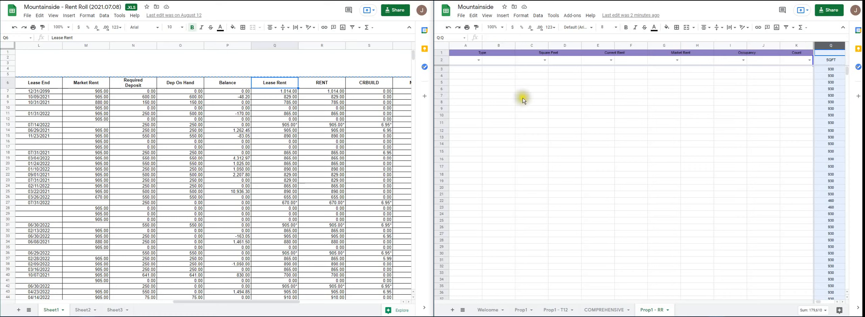
{"action": "left_click_drag", "start_coordinate": [433, 89], "coordinate": [2, 39]}
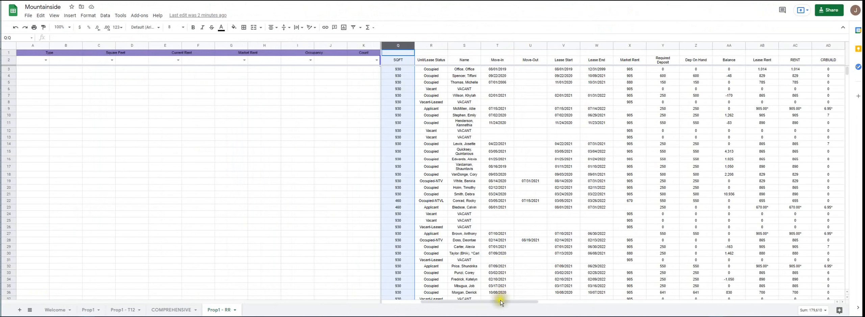
- Copy the pasted Floorplan column from its row 2 header down into the Type section at B2
{"action": "left_click_drag", "start_coordinate": [500, 301], "coordinate": [473, 307]}
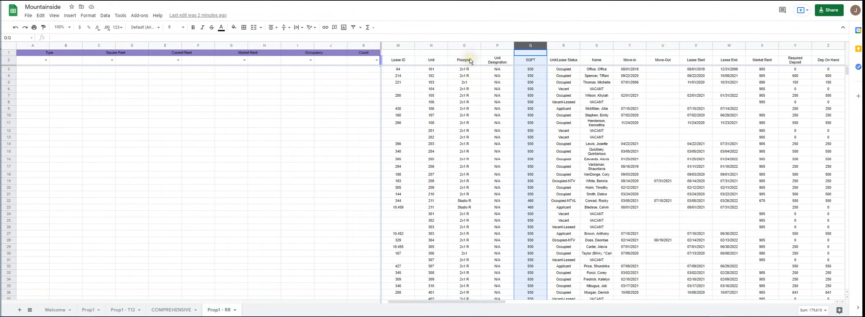
{"action": "left_click", "coordinate": [468, 47]}
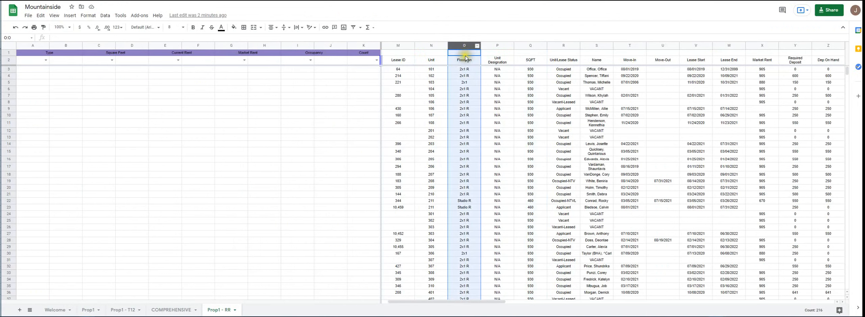
{"action": "left_click", "coordinate": [468, 52], "text": "ctrl"}
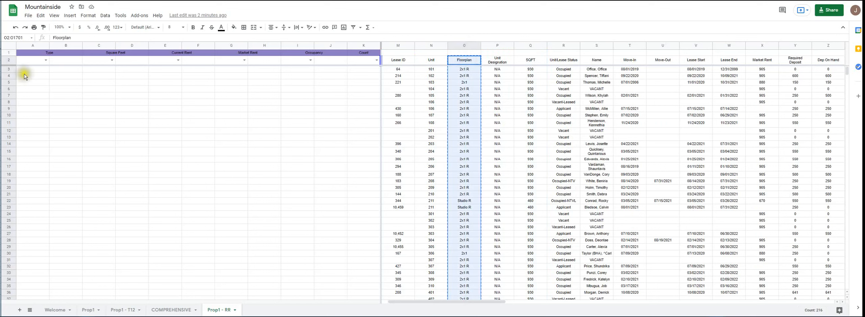
{"action": "left_click", "coordinate": [68, 61]}
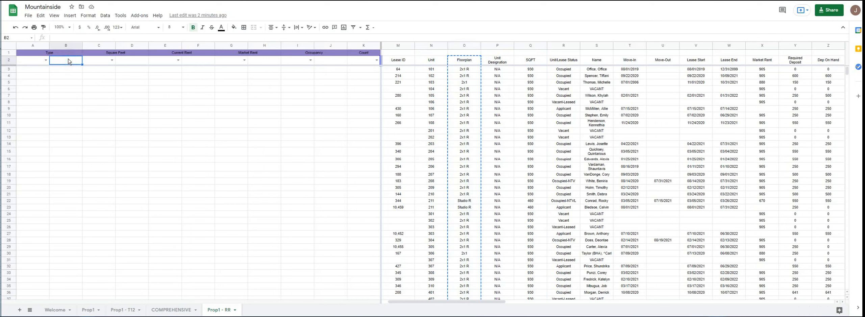
{"action": "key", "text": "ctrl+v"}
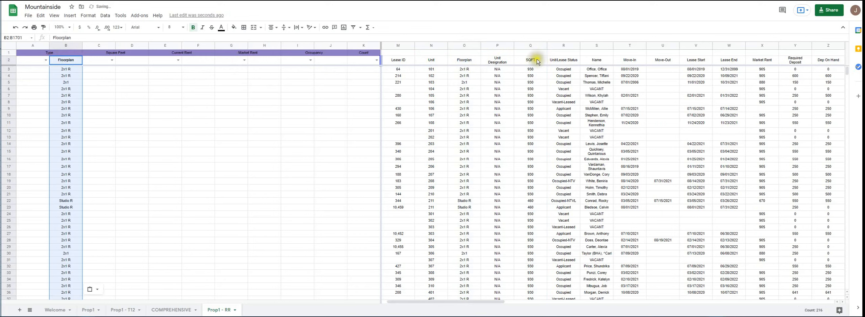
- Copy the SQFT column from its row 2 header down into the Square Feet section at D2
{"action": "left_click", "coordinate": [533, 45]}
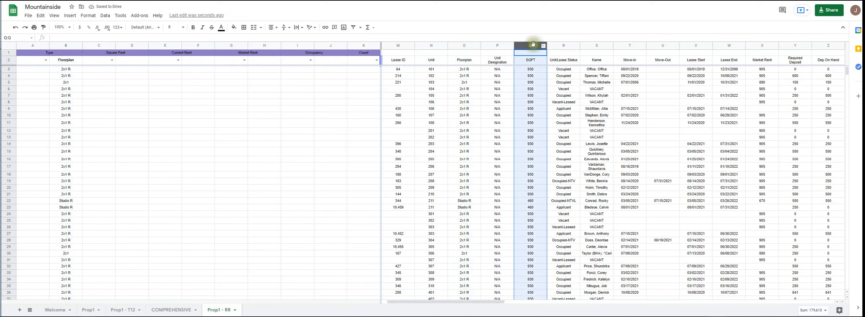
{"action": "left_click", "coordinate": [530, 53], "text": "ctrl"}
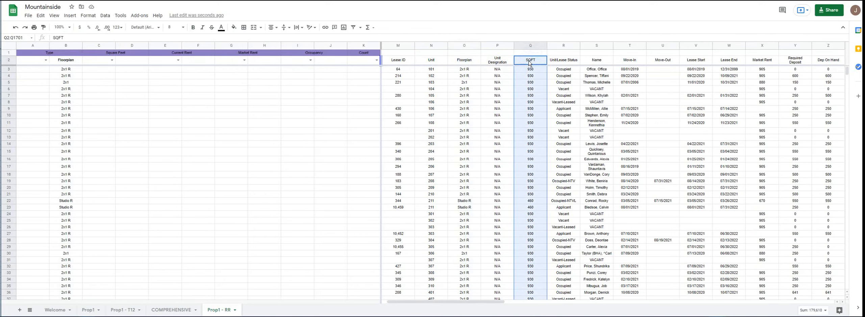
{"action": "key", "text": "ctrl+c"}
{"action": "left_click", "coordinate": [126, 61]}
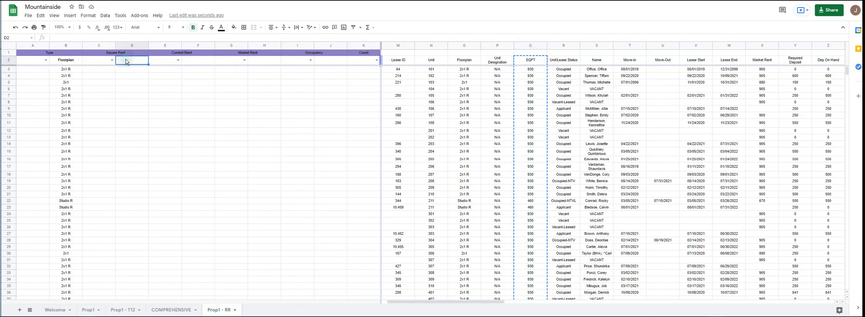
{"action": "key", "text": "ctrl+v"}
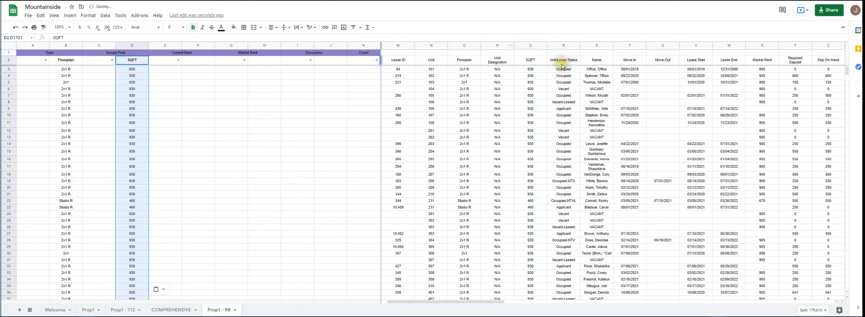
- Copy the Name column from its row 2 header down into the Occupancy section at J2
{"action": "left_click", "coordinate": [601, 60]}
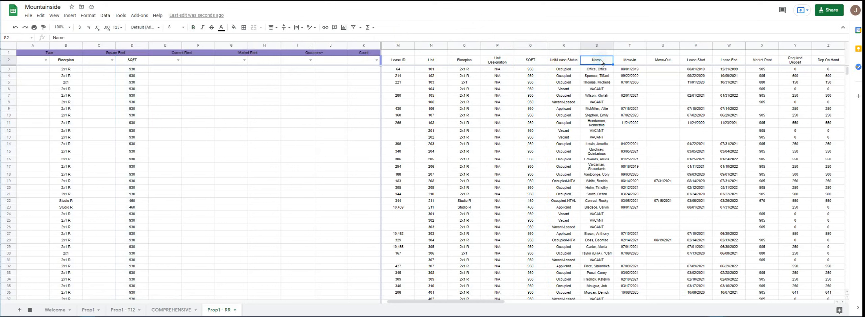
{"action": "left_click", "coordinate": [601, 47]}
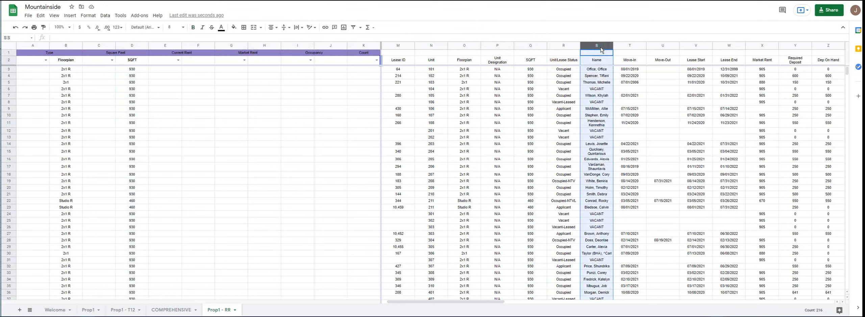
{"action": "left_click", "coordinate": [599, 52], "text": "ctrl"}
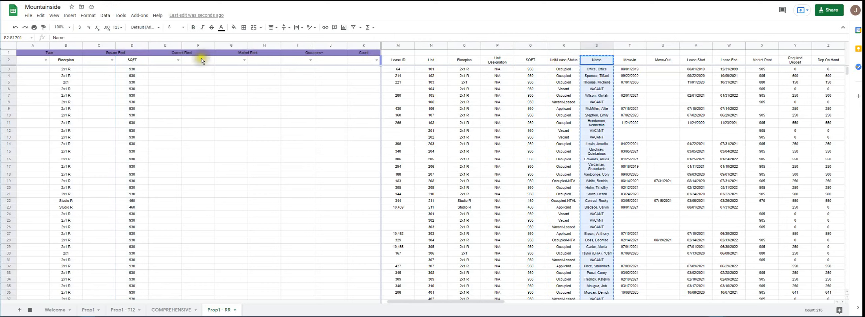
{"action": "left_click", "coordinate": [320, 64]}
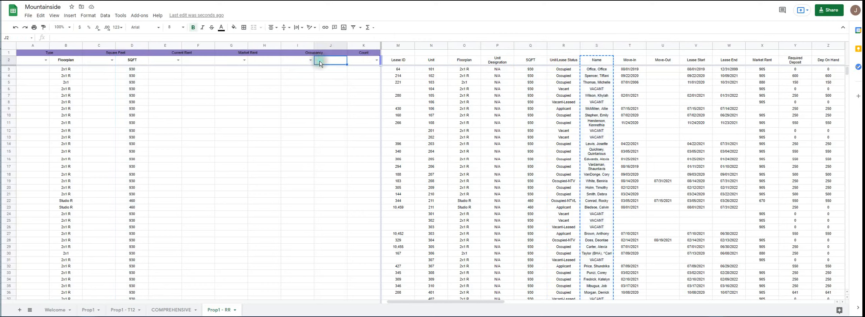
{"action": "key", "text": "ctrl+v"}
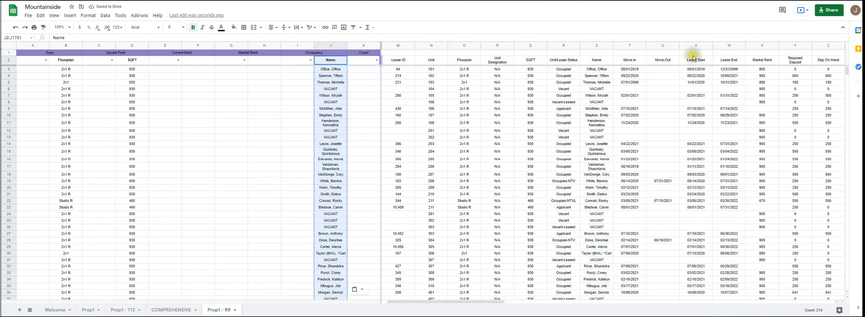
- Copy the pasted Market Rent column from its row 2 header down into the Market Rent section at H2
{"action": "left_click", "coordinate": [761, 60]}
{"action": "left_click", "coordinate": [761, 46]}
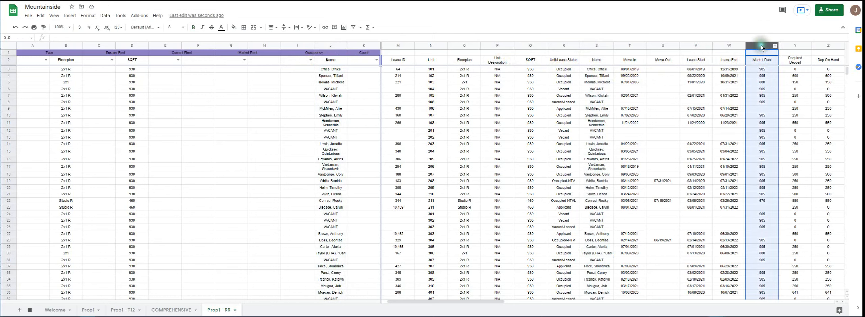
{"action": "left_click", "coordinate": [769, 56]}
{"action": "key", "text": "ctrl+c"}
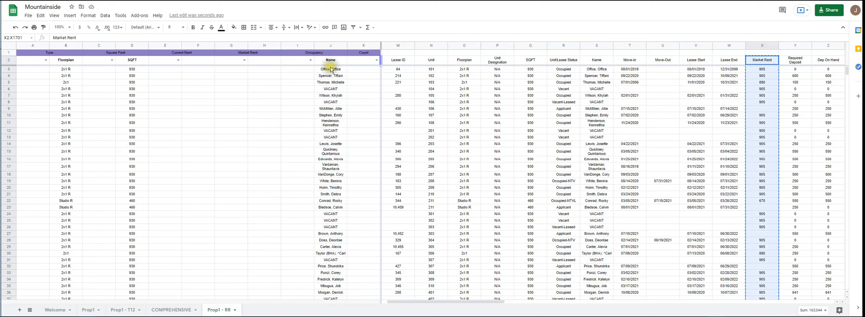
{"action": "left_click", "coordinate": [277, 64]}
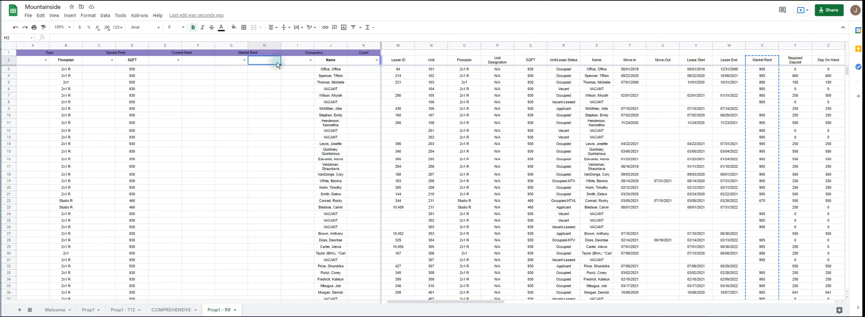
{"action": "key", "text": "ctrl+v"}
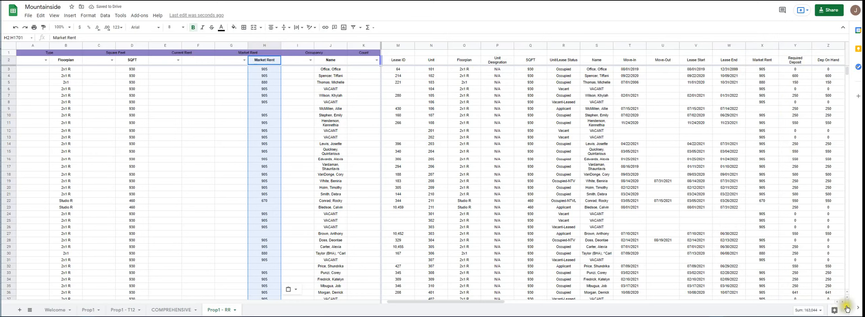
- Copy the pasted RENT column from its row 2 header down into the Current Rent section at F2
{"action": "scroll", "coordinate": [845, 305], "scroll_direction": "right", "scroll_amount": 6}
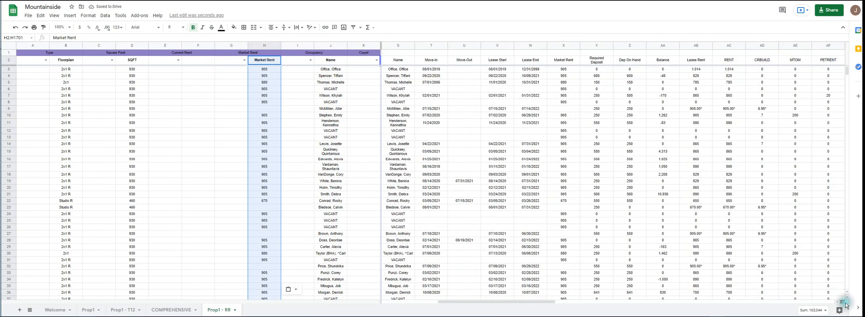
{"action": "left_click", "coordinate": [727, 46]}
{"action": "left_click", "coordinate": [731, 57]}
{"action": "key", "text": "ctrl+shift+Down"}
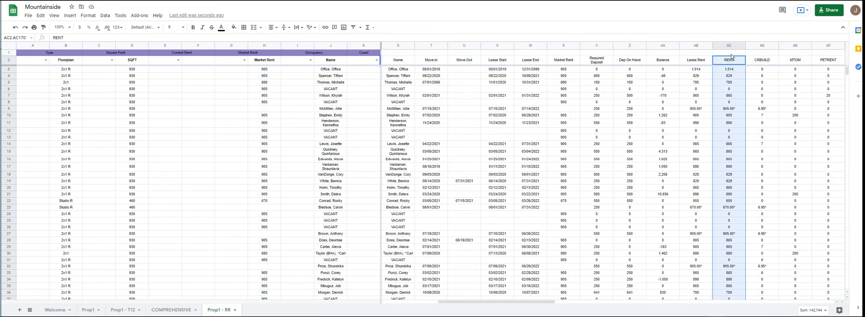
{"action": "key", "text": "ctrl+c"}
{"action": "left_click", "coordinate": [207, 62]}
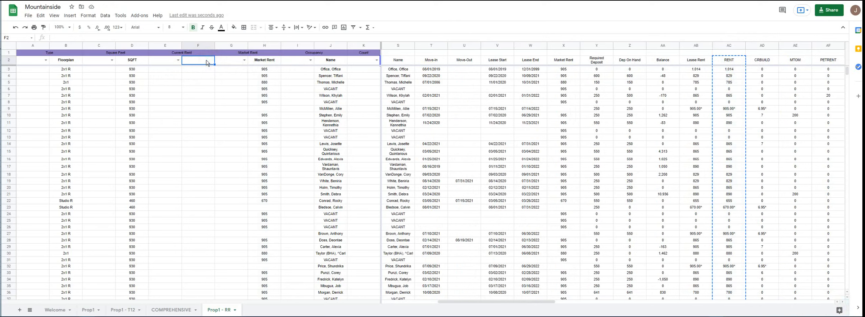
{"action": "key", "text": "ctrl+v"}
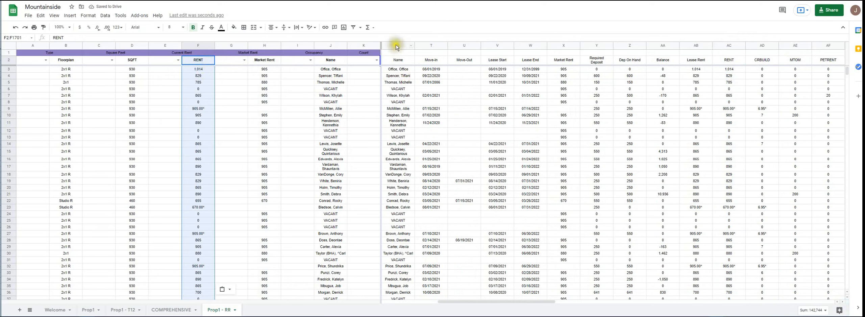
- Hide the pasted source data in columns L through BM on Prop1 - RR
{"action": "left_click_drag", "start_coordinate": [481, 301], "coordinate": [400, 298]}
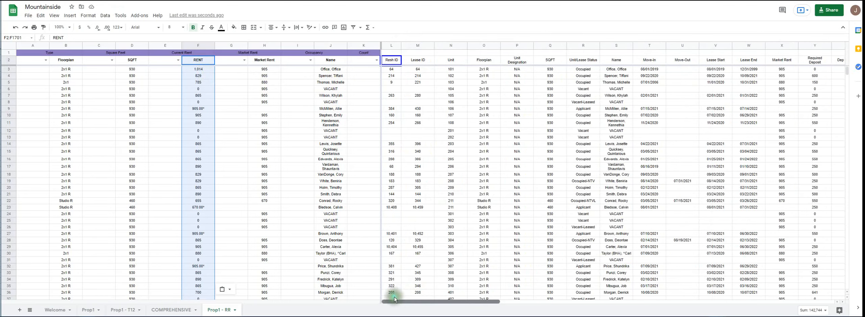
{"action": "left_click", "coordinate": [392, 46]}
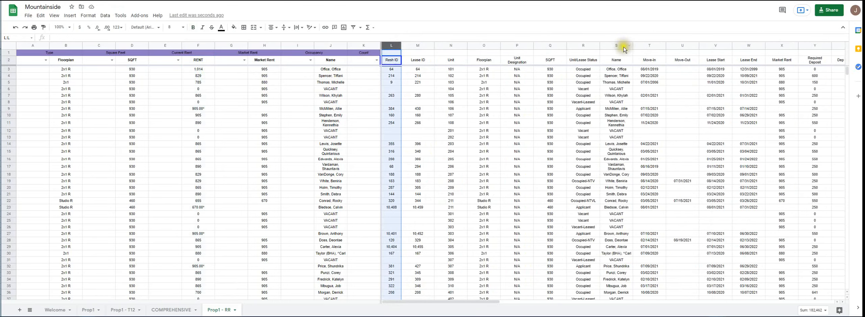
{"action": "key", "text": "ctrl+shift+Right"}
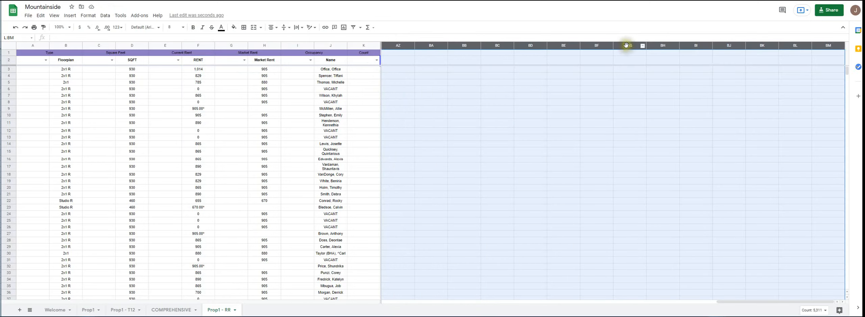
{"action": "right_click", "coordinate": [626, 46]}
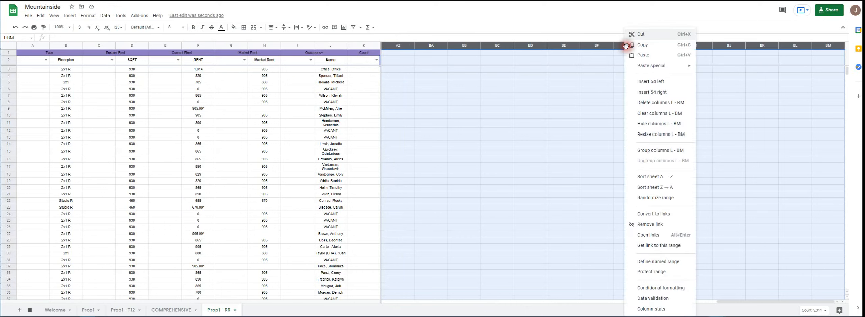
{"action": "left_click", "coordinate": [654, 124]}
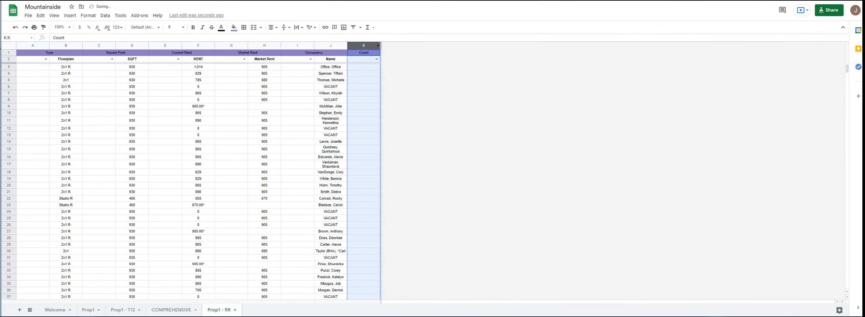
- Hide the empty rows 218 through 1701 below the last unit on Prop1 - RR
{"action": "left_click_drag", "start_coordinate": [849, 72], "coordinate": [851, 96]}
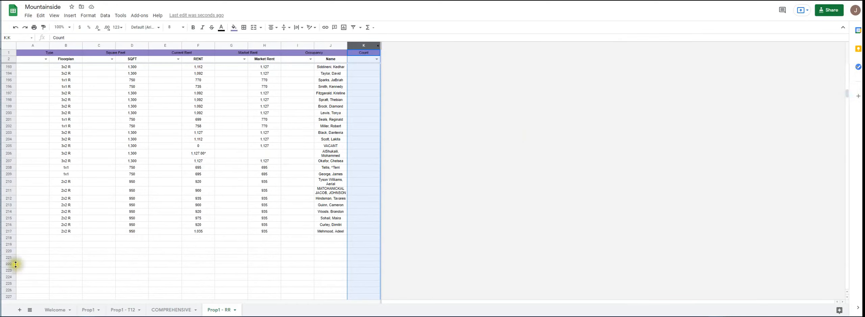
{"action": "left_click", "coordinate": [10, 239]}
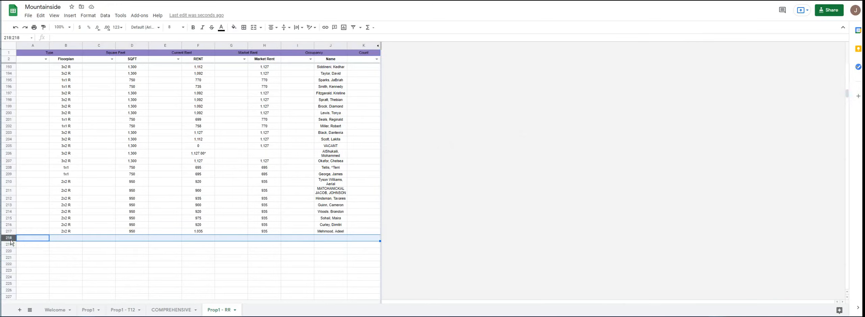
{"action": "key", "text": "ctrl+shift+Down"}
{"action": "right_click", "coordinate": [11, 242]}
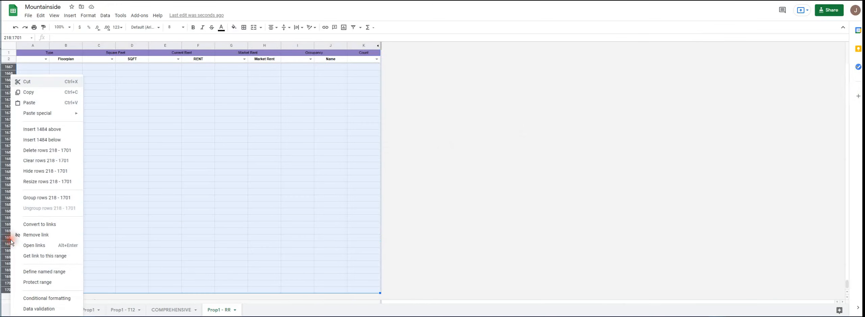
{"action": "left_click", "coordinate": [31, 172]}
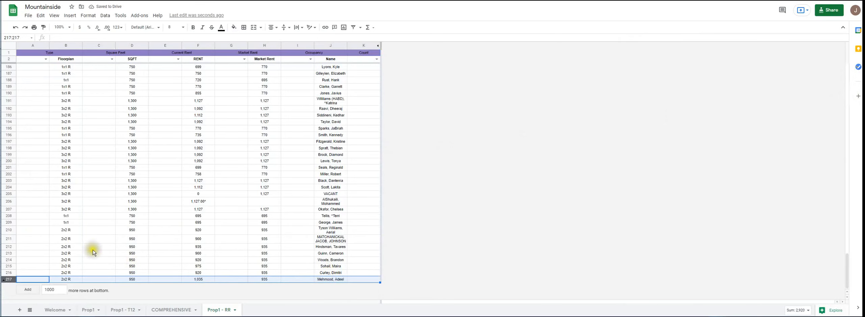
- Place the Prop1 - RR window on half the screen beside a second Mountainside window showing the COMPREHENSIVE sheet's Step 10 unit mix table
{"action": "left_click_drag", "start_coordinate": [2, 168], "coordinate": [434, 232]}
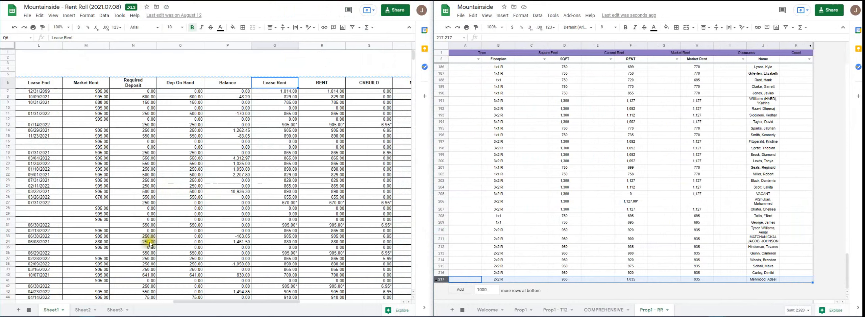
{"action": "key", "text": "ctrl+Tab"}
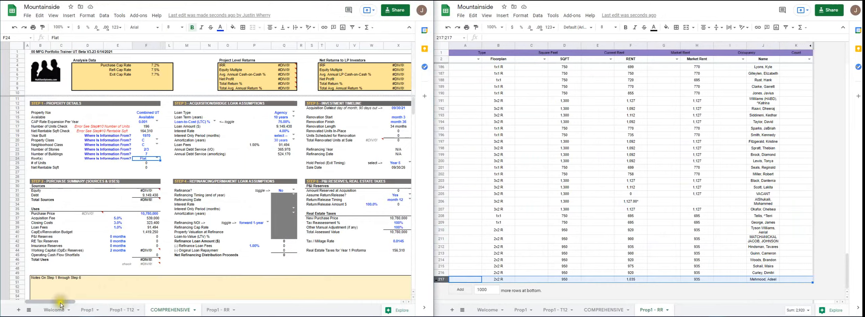
{"action": "scroll", "coordinate": [69, 298], "scroll_direction": "right", "scroll_amount": 10}
{"action": "left_click_drag", "start_coordinate": [127, 315], "coordinate": [164, 316]}
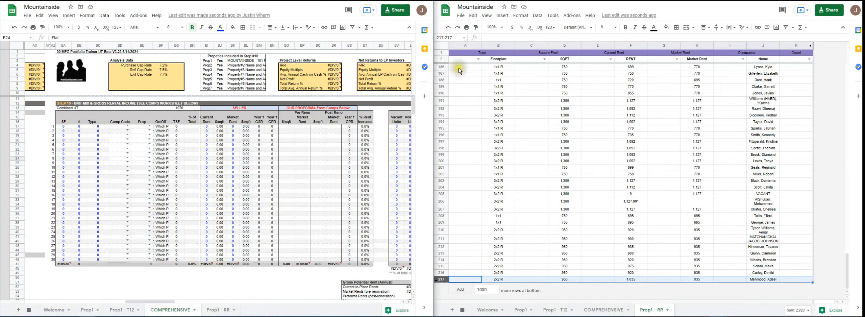
- Sort the entire Prop1 - RR range by column B, then by column D, both A to Z
{"action": "left_click_drag", "start_coordinate": [847, 270], "coordinate": [846, 81]}
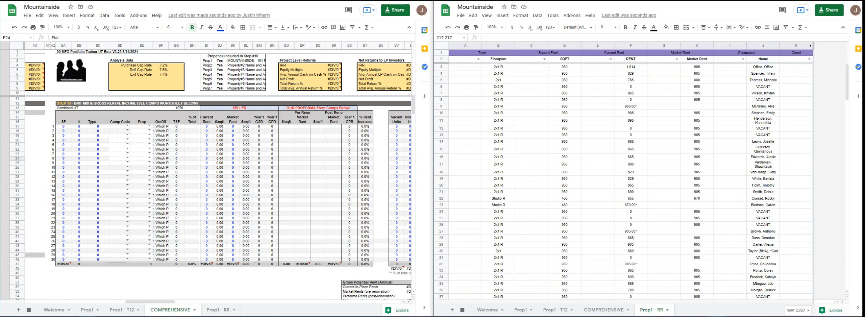
{"action": "left_click", "coordinate": [444, 49]}
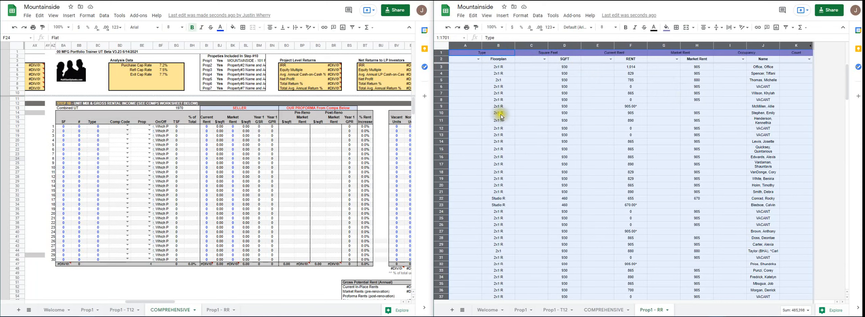
{"action": "left_click", "coordinate": [537, 15]}
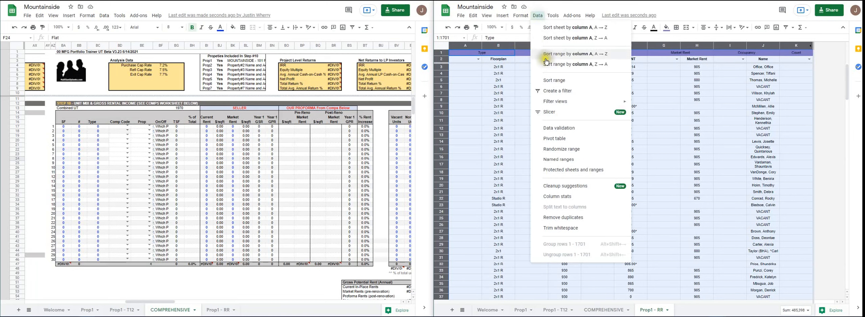
{"action": "left_click", "coordinate": [561, 84]}
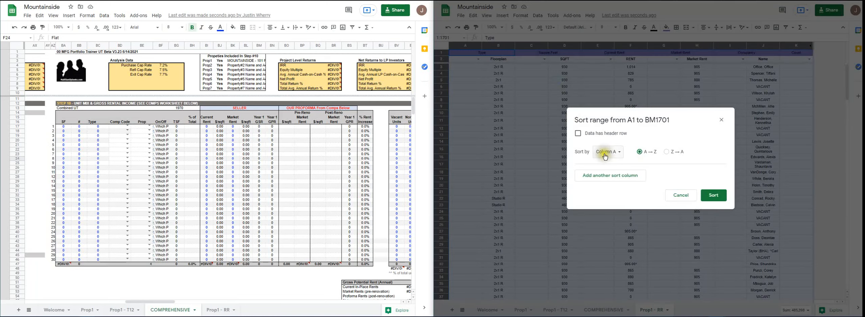
{"action": "left_click", "coordinate": [598, 179]}
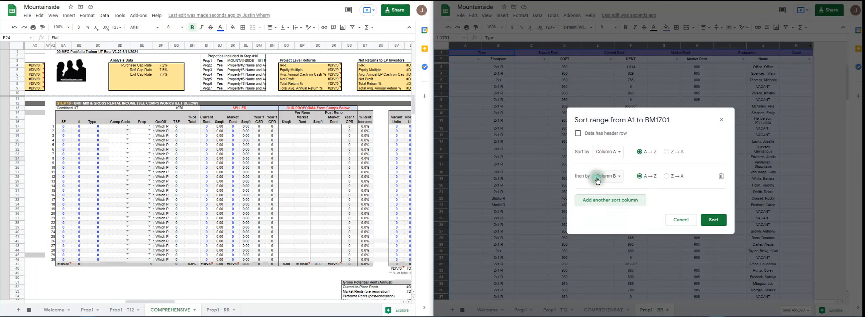
{"action": "left_click", "coordinate": [615, 151]}
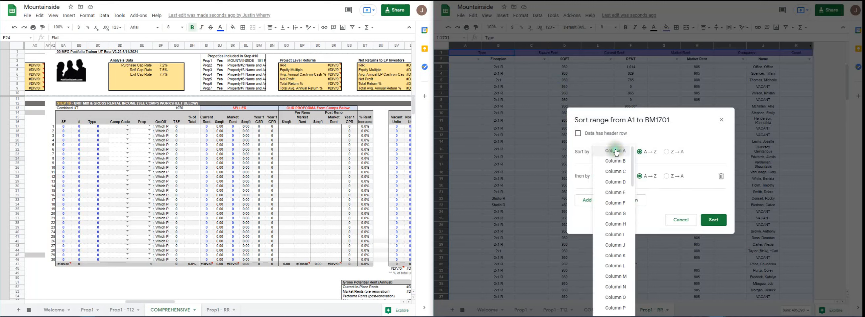
{"action": "left_click", "coordinate": [579, 166]}
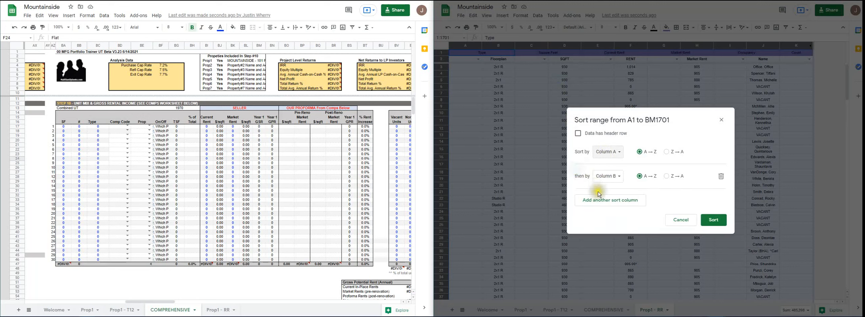
{"action": "left_click", "coordinate": [610, 151]}
{"action": "left_click", "coordinate": [624, 167]}
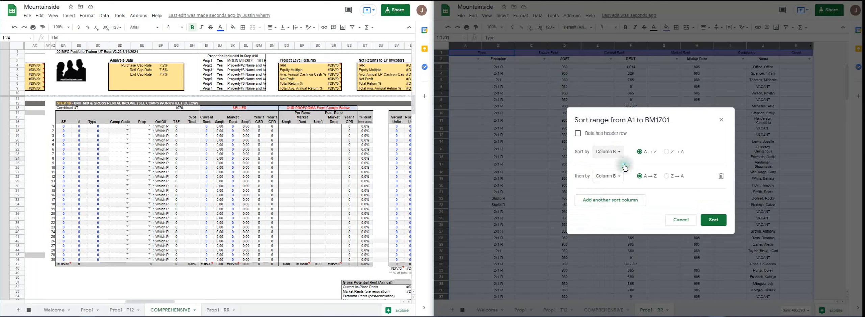
{"action": "left_click", "coordinate": [618, 176]}
{"action": "left_click", "coordinate": [625, 198]}
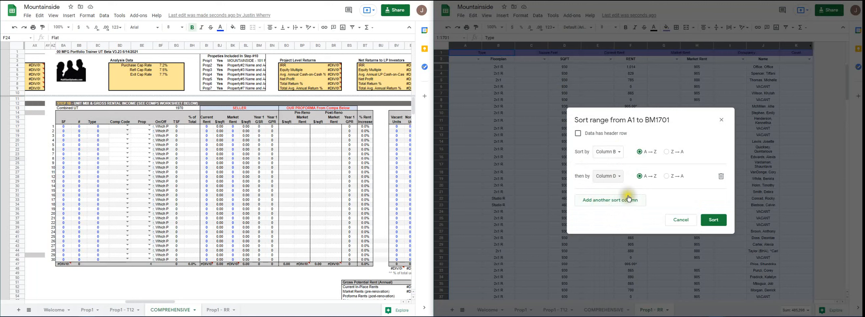
{"action": "left_click", "coordinate": [709, 222]}
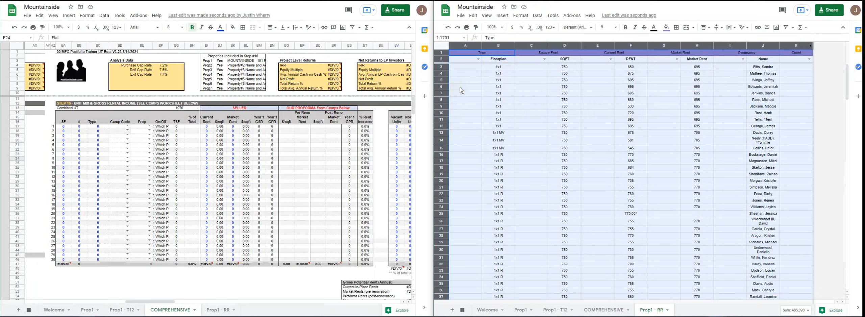
- Add bottom borders to row 12 and row 15 to separate the 1x1, 1x1 MV and 1x1 R floorplan groups
{"action": "left_click", "coordinate": [443, 127]}
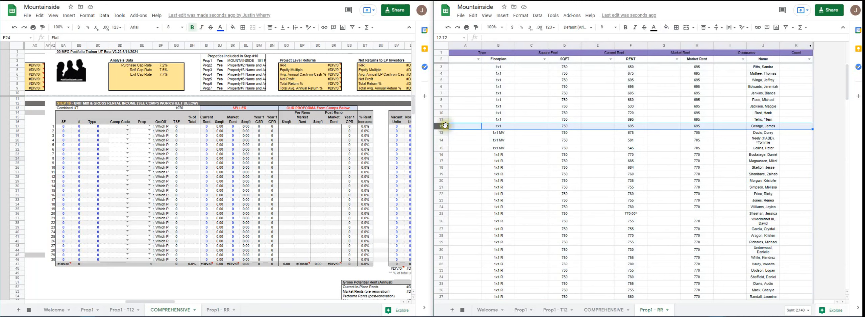
{"action": "left_click", "coordinate": [678, 28]}
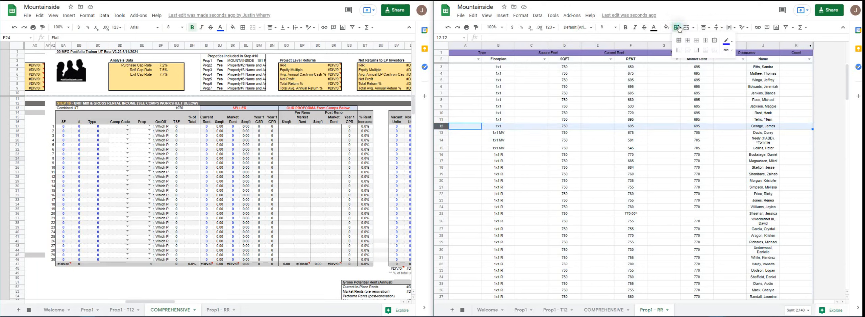
{"action": "left_click", "coordinate": [706, 50]}
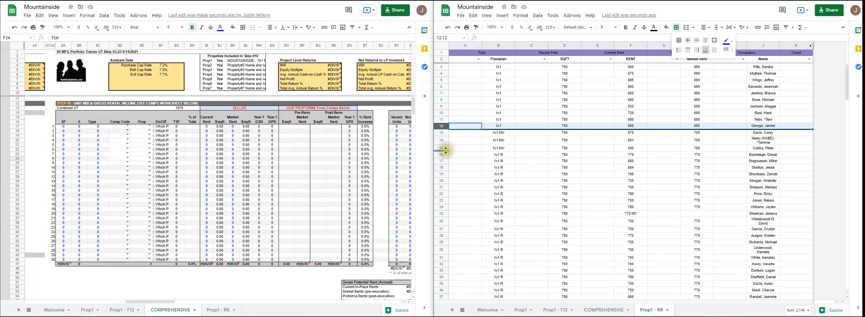
{"action": "left_click", "coordinate": [441, 148]}
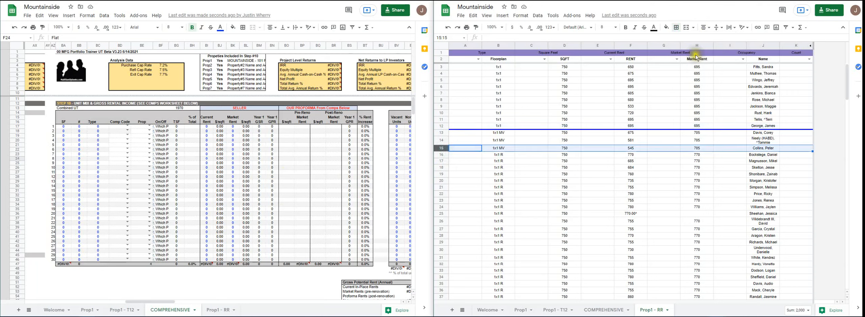
{"action": "left_click", "coordinate": [674, 29]}
{"action": "left_click", "coordinate": [707, 51]}
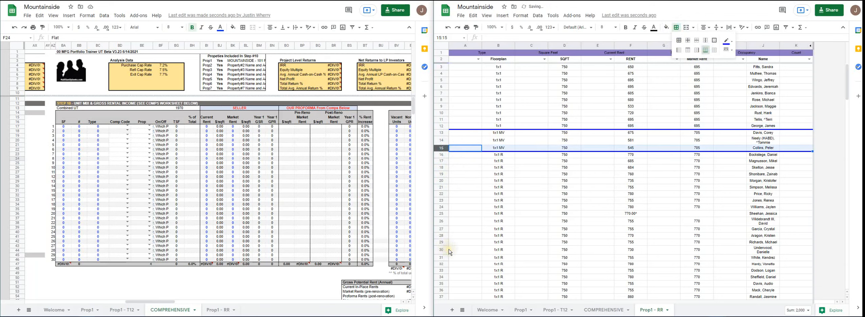
- Add bottom borders to rows 121 and 135 to separate the 1x1 R, 1x1 R MV and 2x1 floorplan groups
{"action": "scroll", "coordinate": [450, 252], "scroll_direction": "down", "scroll_amount": 10}
{"action": "scroll", "coordinate": [450, 252], "scroll_direction": "down", "scroll_amount": 8}
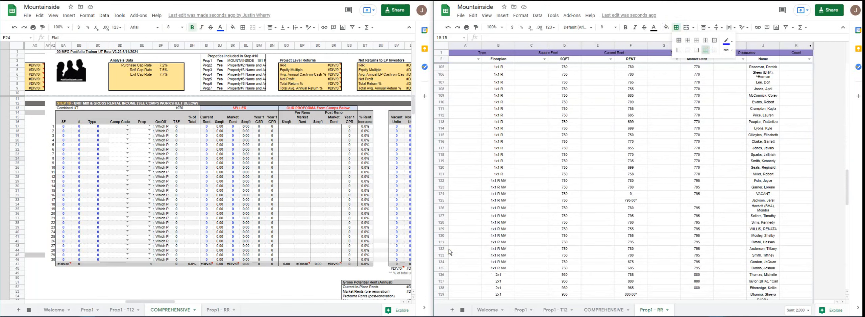
{"action": "left_click", "coordinate": [441, 174]}
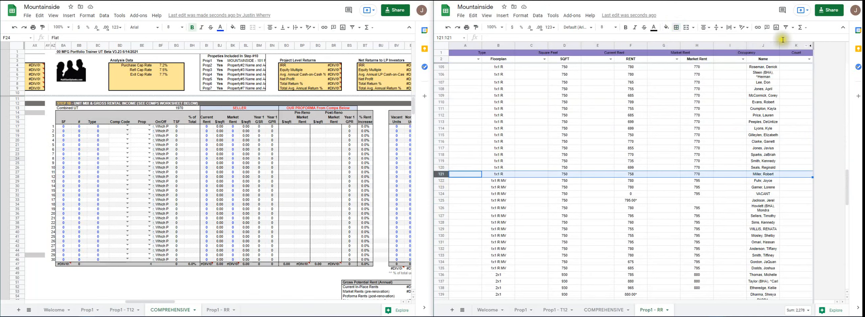
{"action": "left_click", "coordinate": [676, 27]}
{"action": "left_click", "coordinate": [705, 50]}
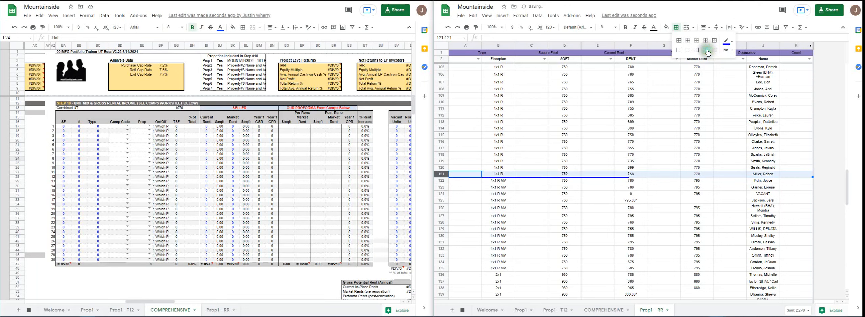
{"action": "left_click", "coordinate": [448, 269]}
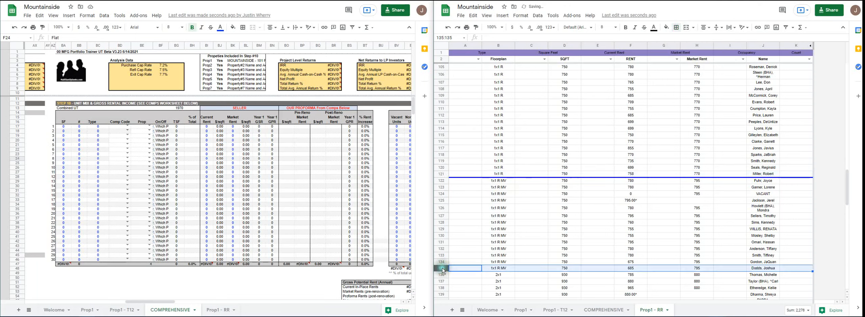
{"action": "left_click", "coordinate": [676, 27]}
{"action": "left_click", "coordinate": [706, 50]}
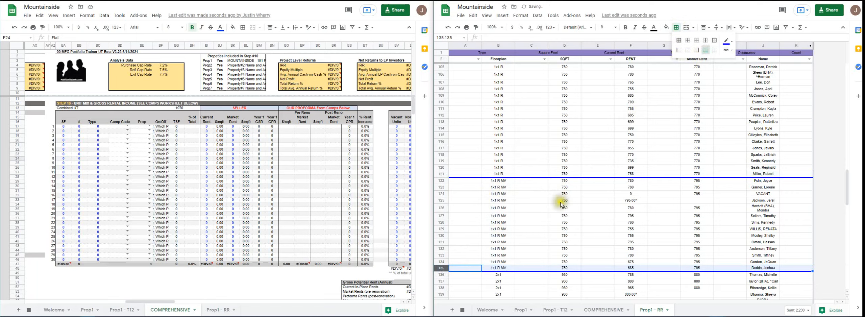
- Add bottom borders to rows 140 and 189 to separate the 2x1, 2x1 R and 2x2 R floorplan groups
{"action": "scroll", "coordinate": [507, 207], "scroll_direction": "down", "scroll_amount": 5}
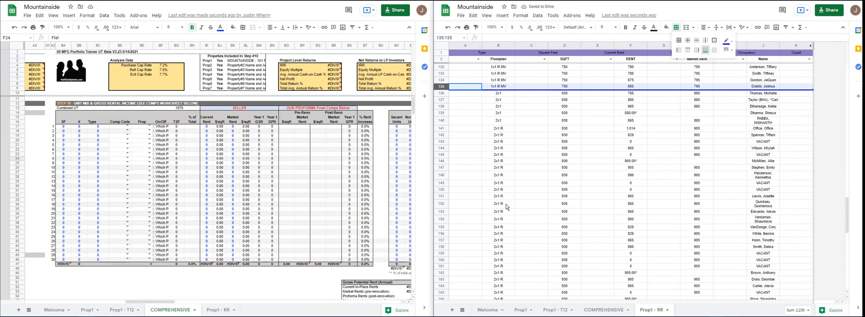
{"action": "left_click", "coordinate": [441, 120]}
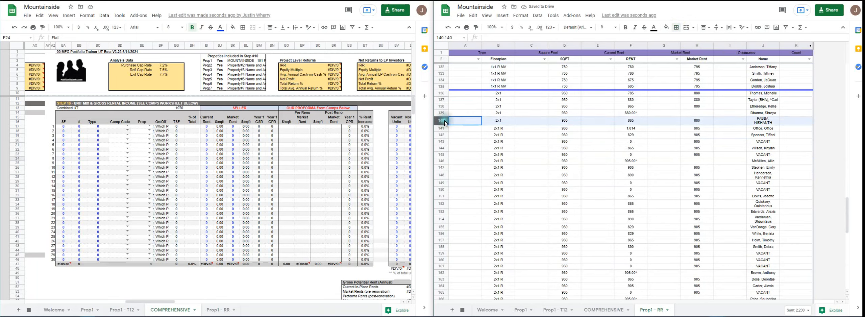
{"action": "left_click", "coordinate": [677, 29]}
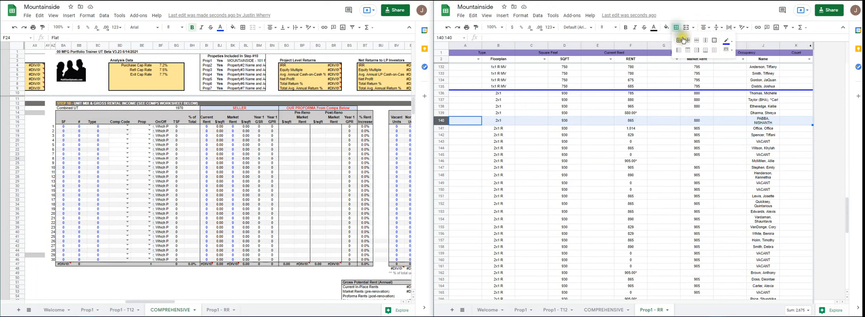
{"action": "left_click", "coordinate": [705, 50]}
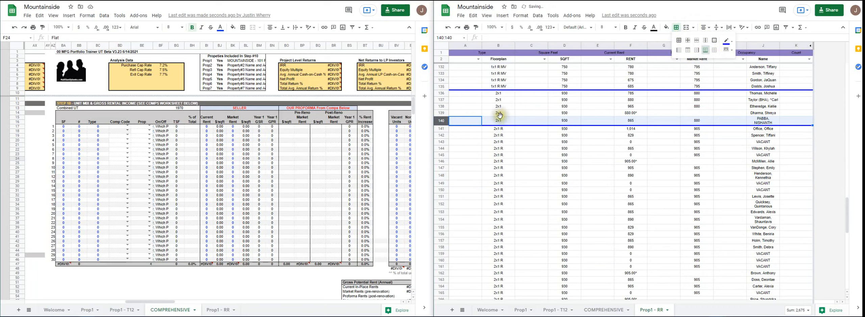
{"action": "scroll", "coordinate": [500, 116], "scroll_direction": "down", "scroll_amount": 5}
{"action": "scroll", "coordinate": [500, 116], "scroll_direction": "down", "scroll_amount": 6}
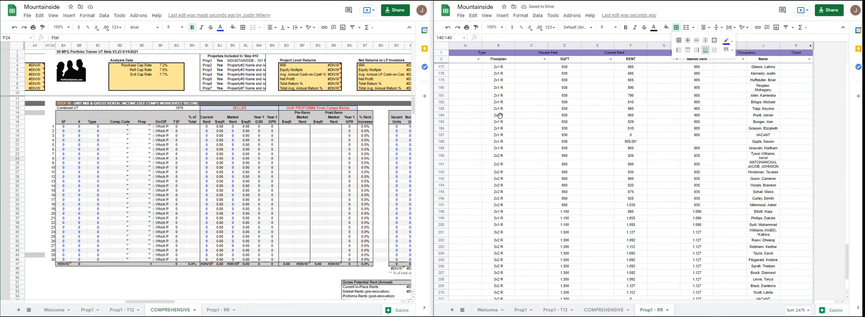
{"action": "left_click", "coordinate": [442, 148]}
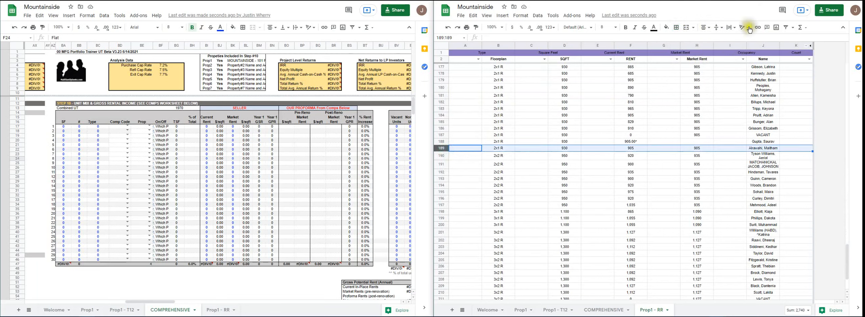
{"action": "left_click", "coordinate": [677, 27]}
{"action": "left_click", "coordinate": [704, 49]}
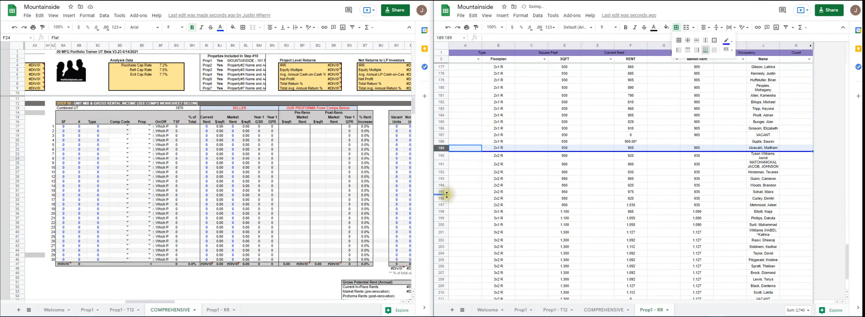
- Add bottom borders to row 197 below the 2x2 R units and to row 213 above the Studio R units
{"action": "left_click", "coordinate": [443, 205]}
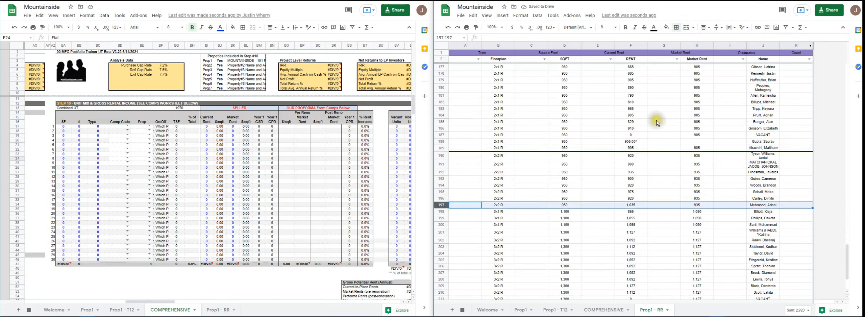
{"action": "left_click", "coordinate": [676, 27]}
{"action": "left_click", "coordinate": [705, 50]}
{"action": "scroll", "coordinate": [442, 221], "scroll_direction": "down", "scroll_amount": 3}
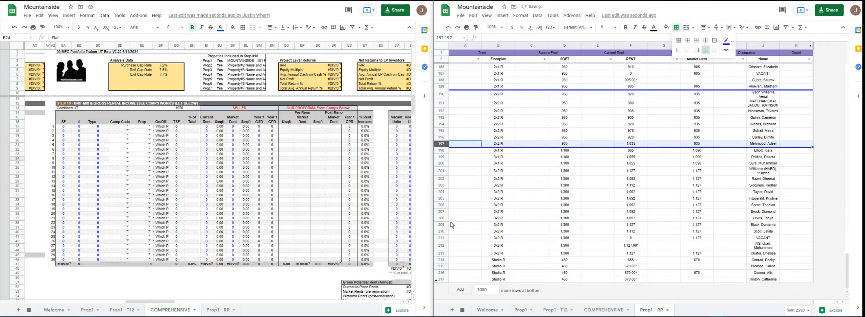
{"action": "left_click", "coordinate": [441, 253]}
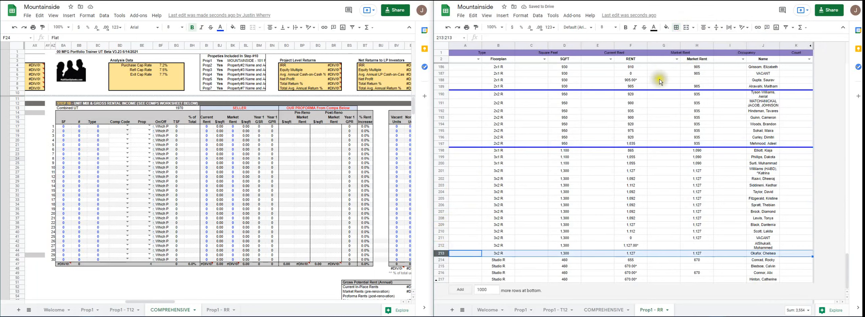
{"action": "left_click", "coordinate": [676, 27]}
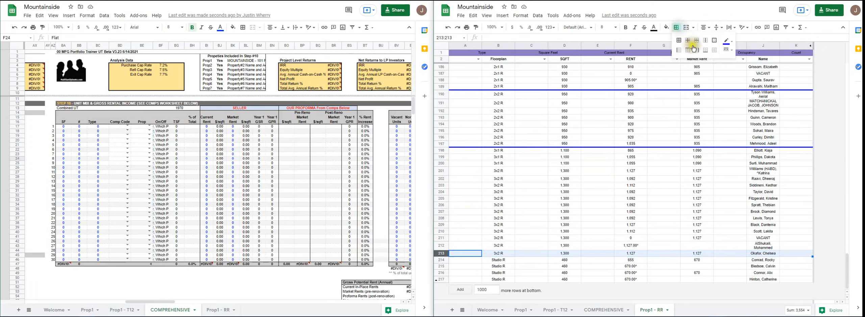
{"action": "left_click", "coordinate": [706, 51]}
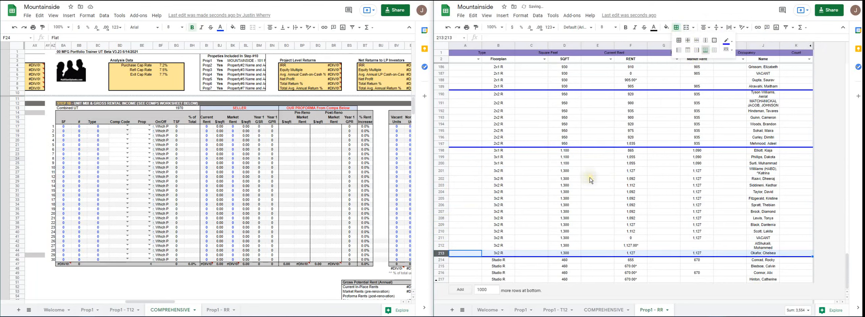
- Paste the copied mapping dropdown into A2:A217 for Type and C2:C217 for Square Feet
{"action": "scroll", "coordinate": [641, 164], "scroll_direction": "up", "scroll_amount": 5}
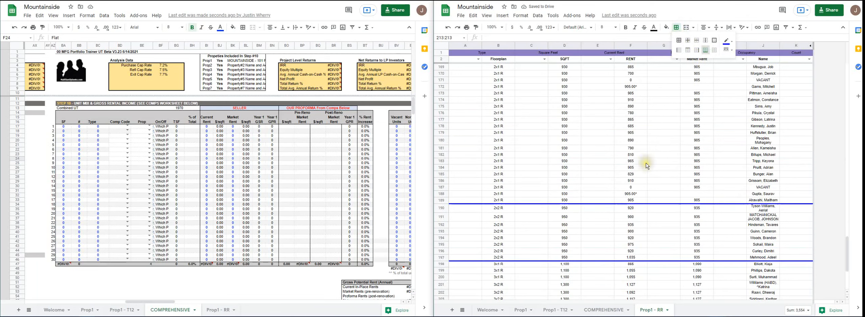
{"action": "left_click_drag", "start_coordinate": [845, 251], "coordinate": [823, 27]}
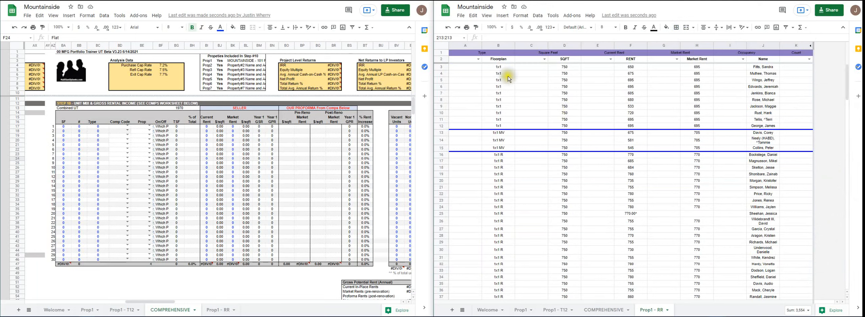
{"action": "left_click", "coordinate": [469, 65]}
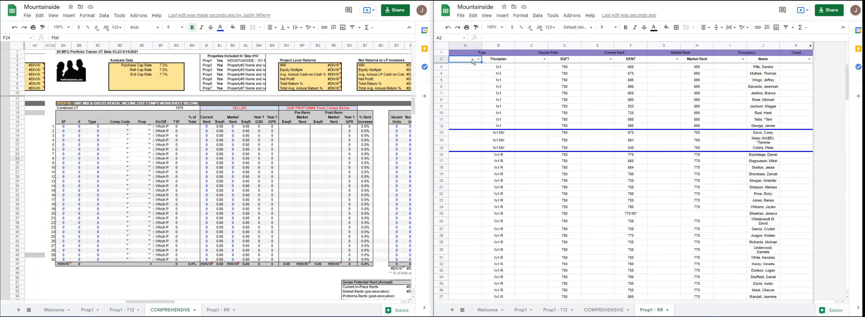
{"action": "key", "text": "ctrl+shift+Down"}
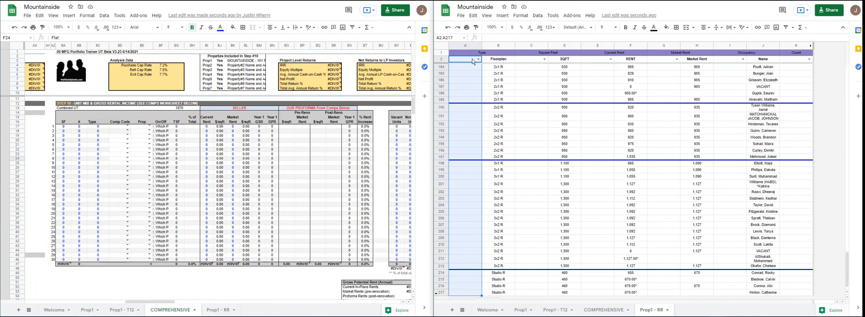
{"action": "key", "text": "ctrl+v"}
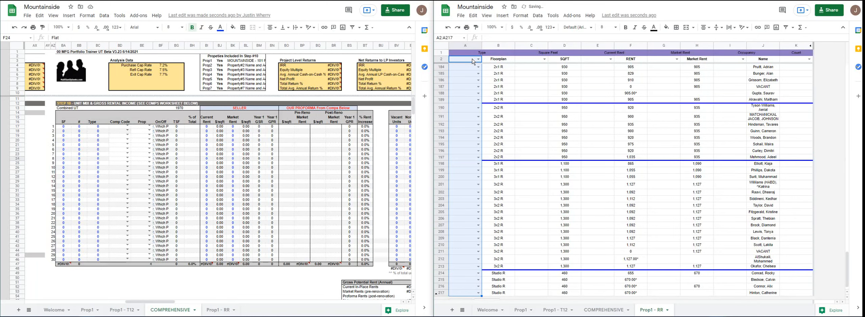
{"action": "left_click", "coordinate": [541, 60]}
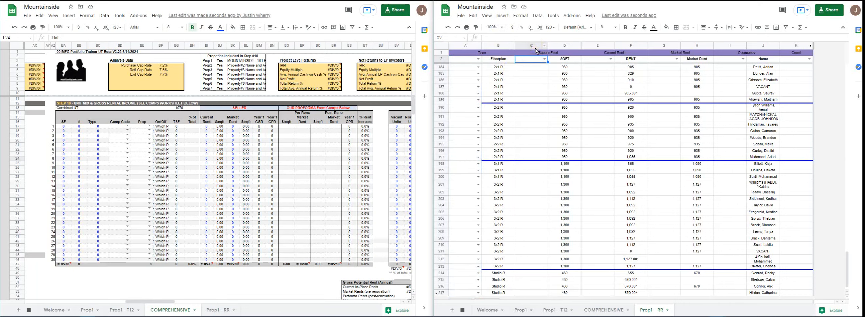
{"action": "key", "text": "ctrl+shift+Down"}
{"action": "key", "text": "ctrl+v"}
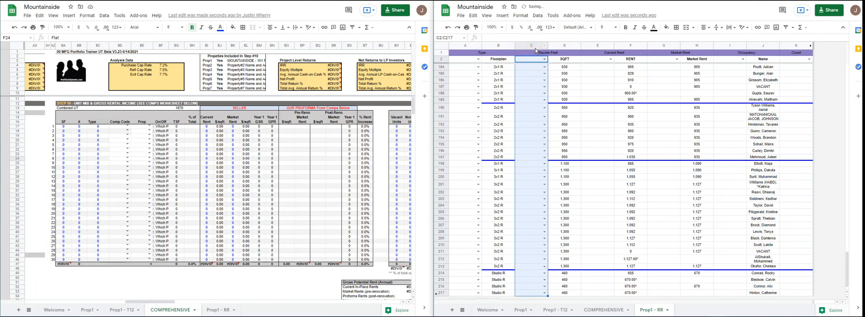
- Paste the same dropdown into E2:E217 for Current Rent and G2:G217 for Market Rent
{"action": "left_click", "coordinate": [601, 60]}
{"action": "key", "text": "ctrl+shift+Down"}
{"action": "key", "text": "ctrl+v"}
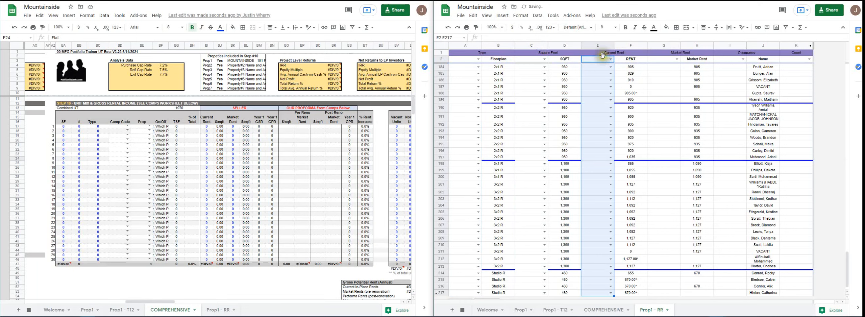
{"action": "left_click", "coordinate": [663, 61]}
{"action": "key", "text": "ctrl+shift+Down"}
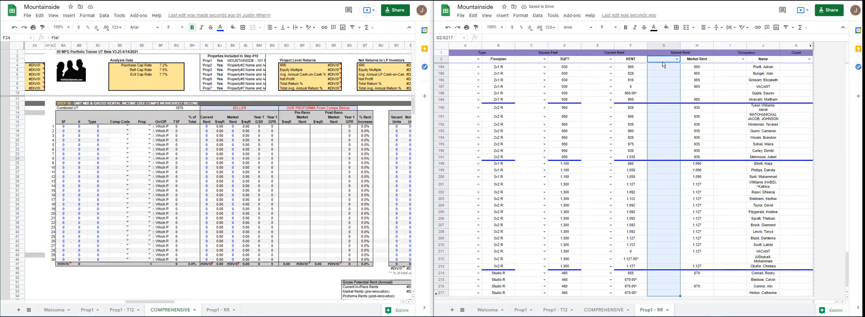
{"action": "key", "text": "ctrl+v"}
- Paste the same dropdown into I2:I217 for Occupancy and K2:K217 for Count
{"action": "left_click", "coordinate": [734, 61]}
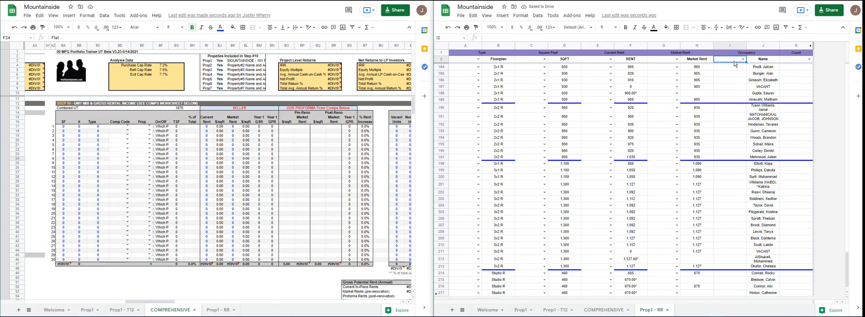
{"action": "key", "text": "ctrl+shift+Down"}
{"action": "key", "text": "ctrl+v"}
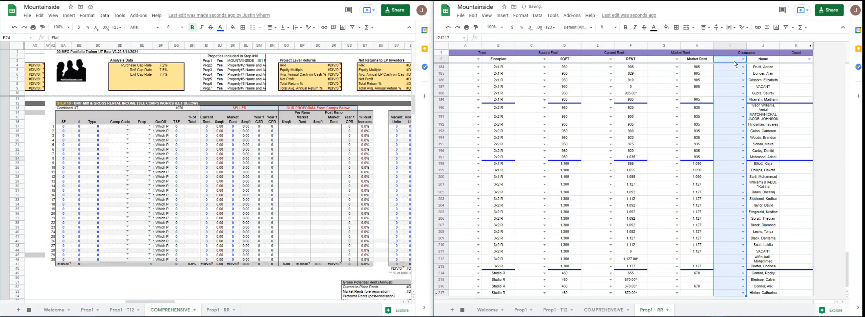
{"action": "left_click", "coordinate": [786, 61]}
{"action": "key", "text": "ctrl+shift+Down"}
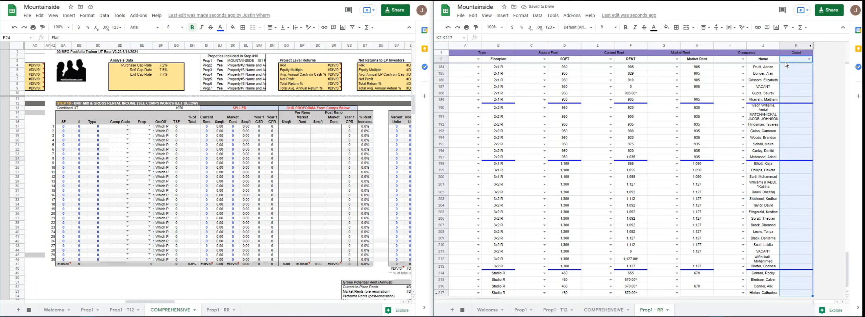
{"action": "key", "text": "ctrl+v"}
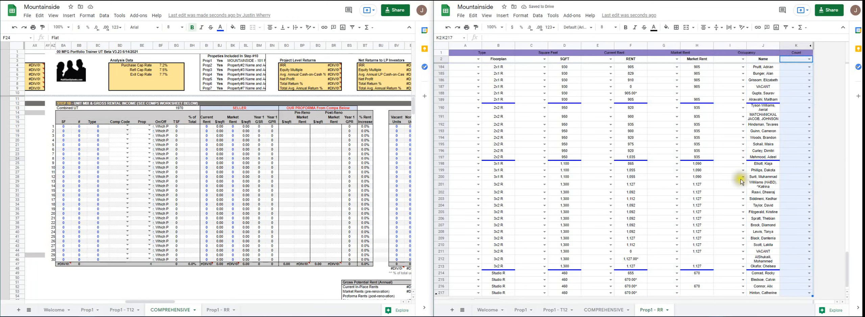
- Set the Type code of the first 1x1 unit in A3 to T1-T and fill it down through A12
{"action": "left_click_drag", "start_coordinate": [855, 263], "coordinate": [854, 53]}
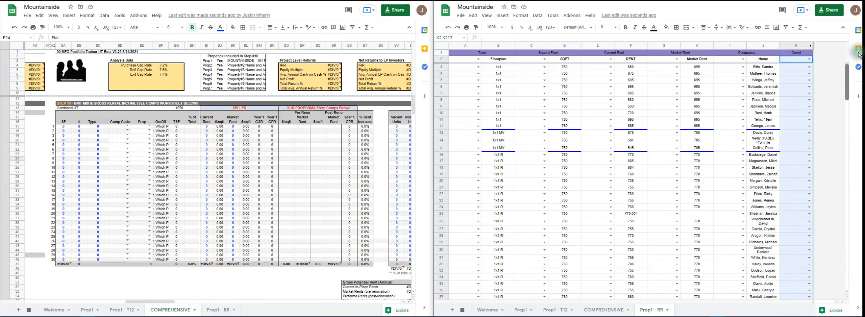
{"action": "left_click", "coordinate": [478, 69]}
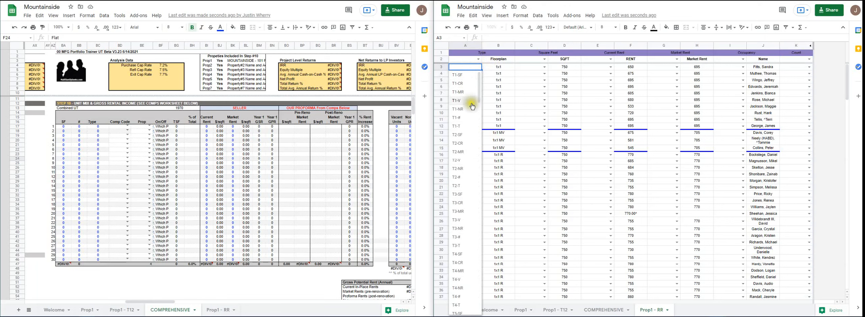
{"action": "left_click", "coordinate": [469, 128]}
{"action": "left_click_drag", "start_coordinate": [481, 68], "coordinate": [466, 127]}
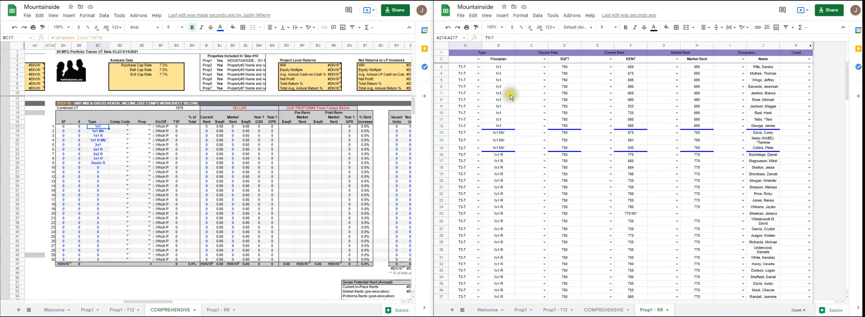
- Set the Square Feet code in C3 to T1-SF and fill it down the 1x1 units through C12
{"action": "left_click", "coordinate": [545, 68]}
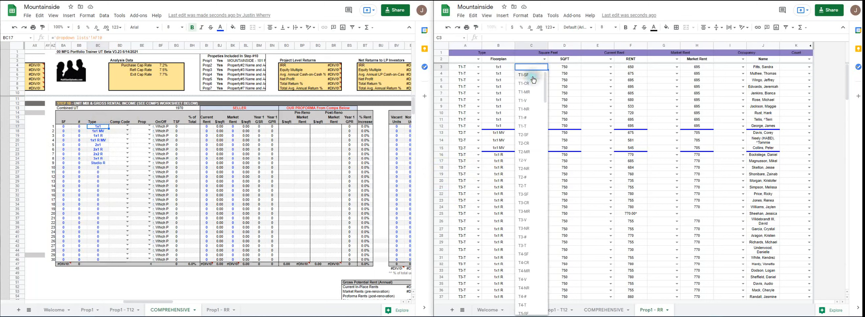
{"action": "left_click", "coordinate": [532, 76]}
{"action": "left_click_drag", "start_coordinate": [547, 69], "coordinate": [546, 125]}
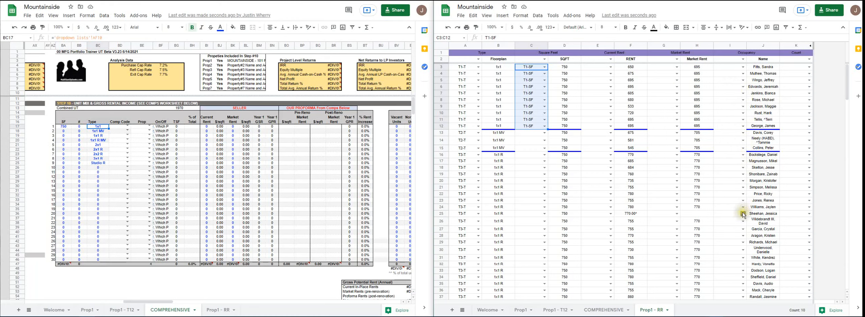
- Review the mapping codes offered in the Occupancy dropdown of the vacant 1x1 R unit in I48, leaving the cell empty
{"action": "scroll", "coordinate": [739, 223], "scroll_direction": "down", "scroll_amount": 7}
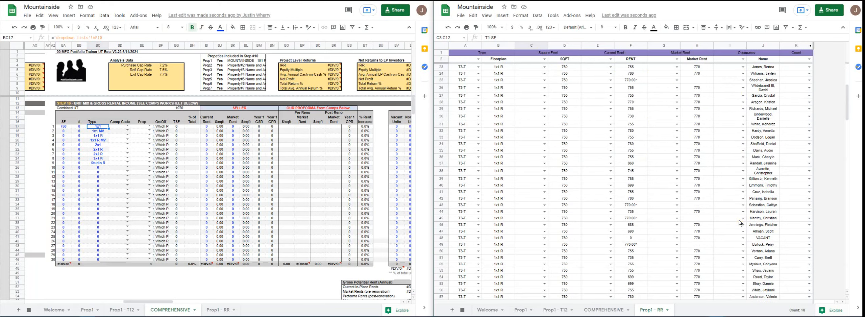
{"action": "left_click", "coordinate": [743, 225]}
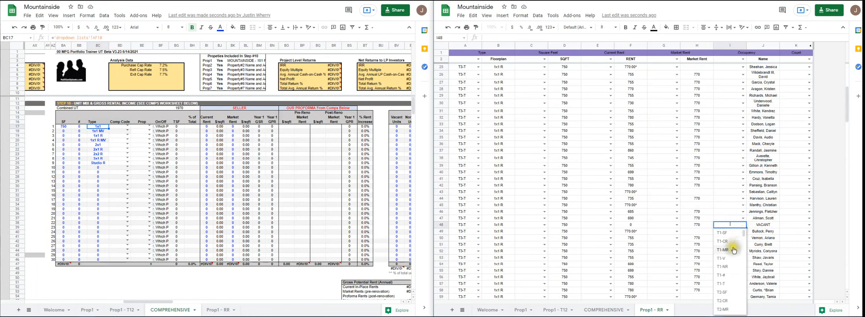
{"action": "scroll", "coordinate": [730, 268], "scroll_direction": "down", "scroll_amount": 5}
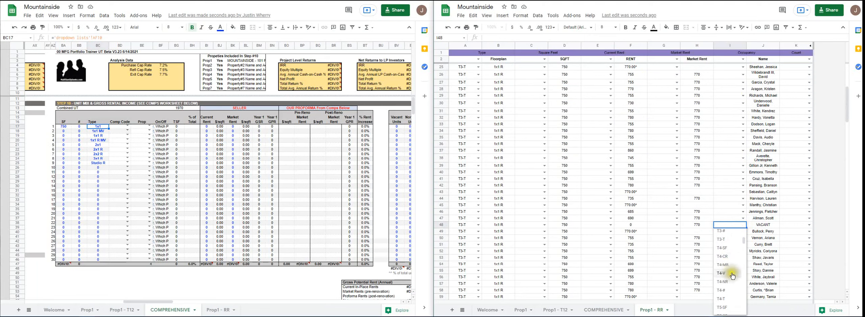
{"action": "scroll", "coordinate": [731, 245], "scroll_direction": "up", "scroll_amount": 1}
{"action": "scroll", "coordinate": [731, 244], "scroll_direction": "up", "scroll_amount": 3}
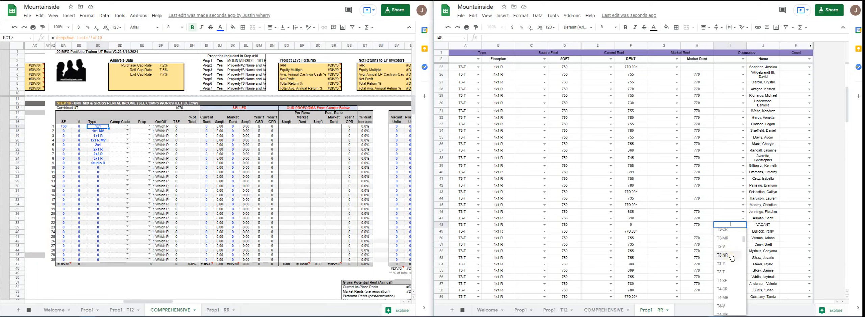
{"action": "left_click", "coordinate": [732, 168]}
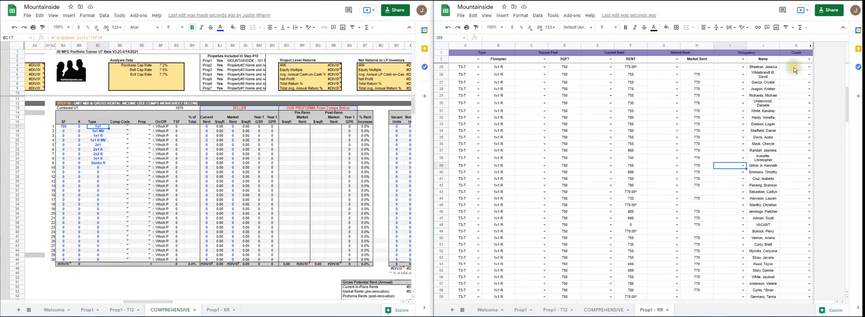
- Set the Count code of the first 1x1 unit in K3 to T1-# and fill it down the 1x1 units through K12
{"action": "scroll", "coordinate": [803, 139], "scroll_direction": "up", "scroll_amount": 5}
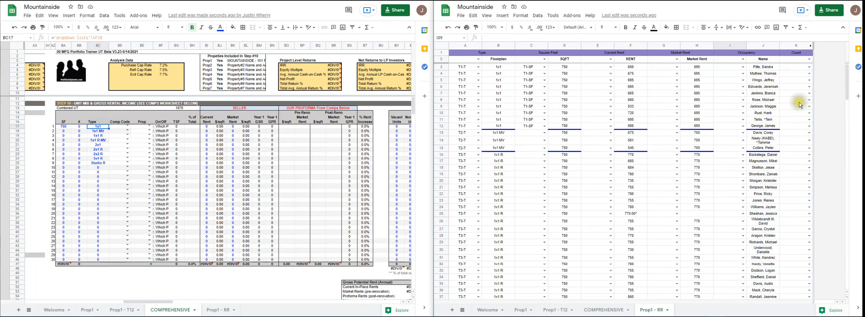
{"action": "left_click", "coordinate": [809, 68]}
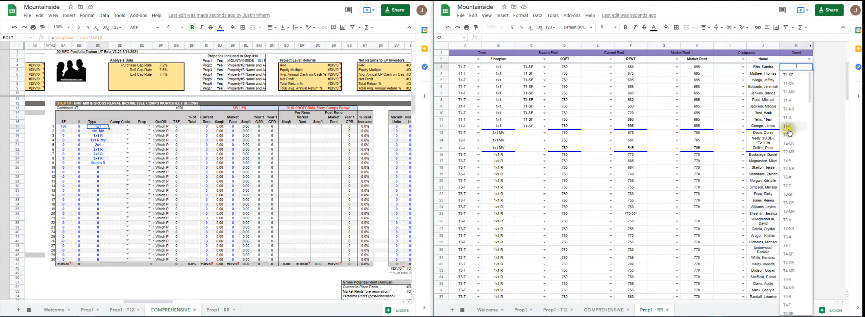
{"action": "left_click", "coordinate": [794, 117]}
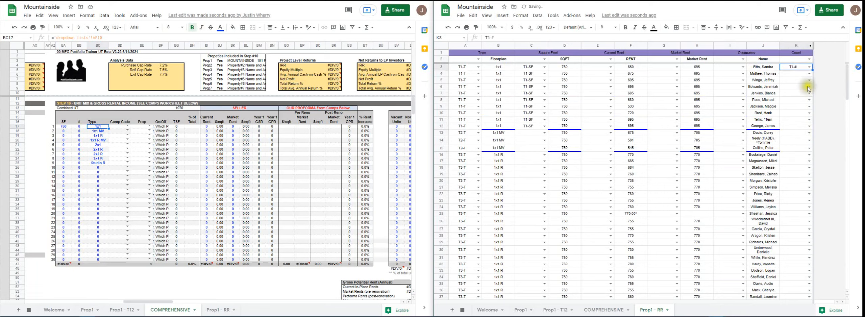
{"action": "left_click_drag", "start_coordinate": [815, 70], "coordinate": [814, 127]}
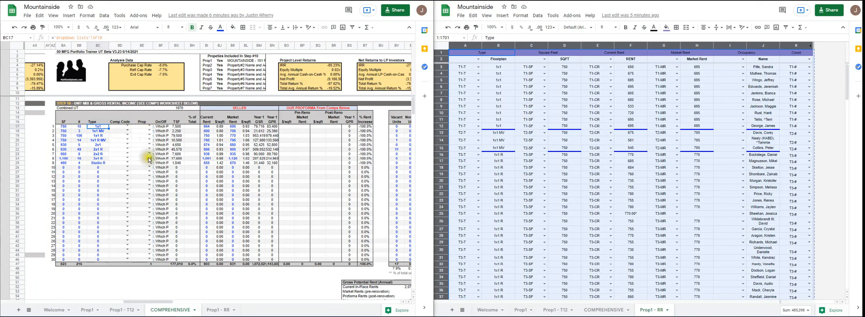
- In the COMPREHENSIVE unit mix, set Prop in BE17 to 1Prop1 and fill it down through BE25
{"action": "left_click", "coordinate": [149, 126]}
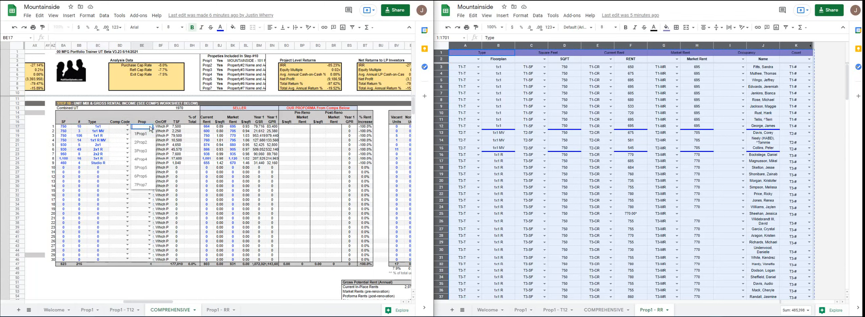
{"action": "left_click", "coordinate": [145, 136]}
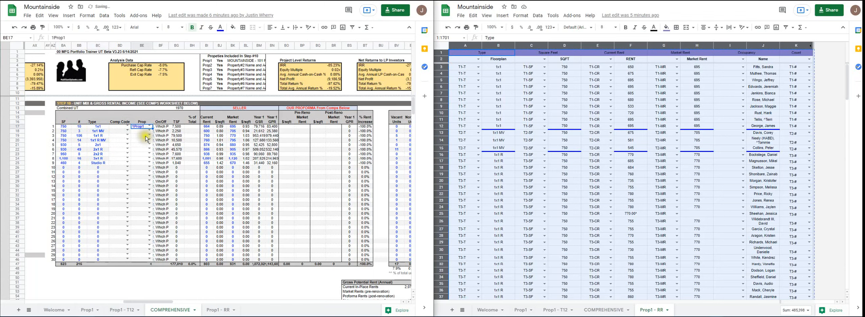
{"action": "left_click", "coordinate": [146, 163], "text": "shift"}
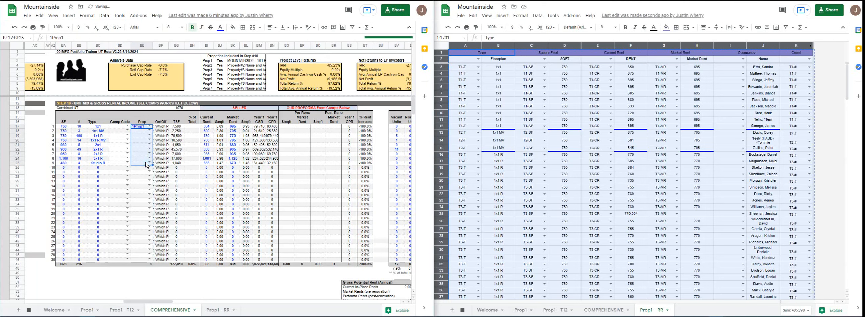
{"action": "key", "text": "ctrl+d"}
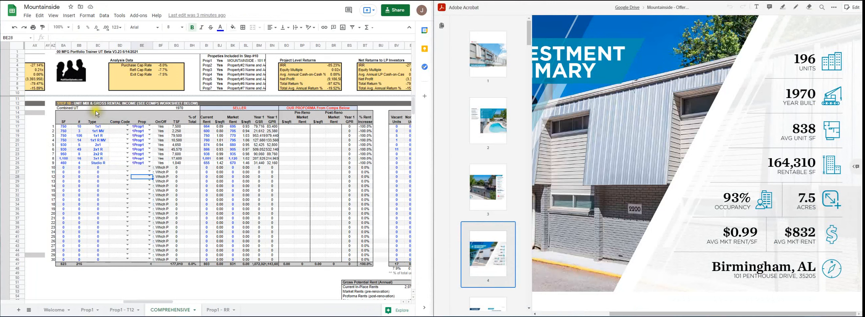
- Set the Comp Code to 1/1 for the 1x1 and 1x1 MV rows and to 1/1R for the 1x1 R and 1x1 R MV rows
{"action": "left_click", "coordinate": [127, 127]}
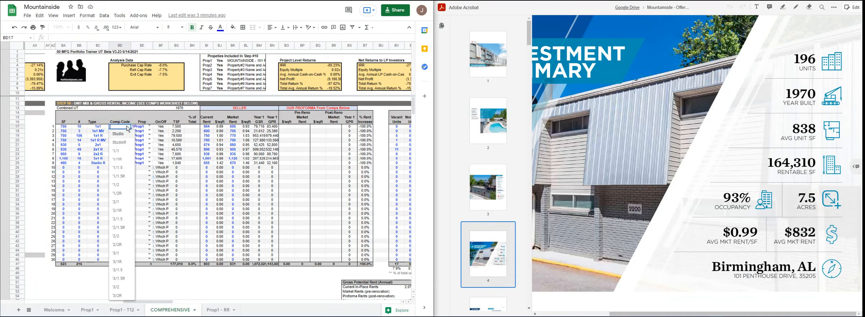
{"action": "left_click", "coordinate": [123, 152]}
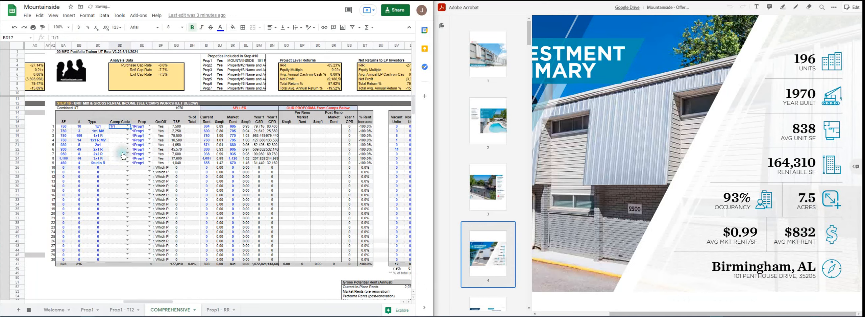
{"action": "left_click", "coordinate": [128, 131]}
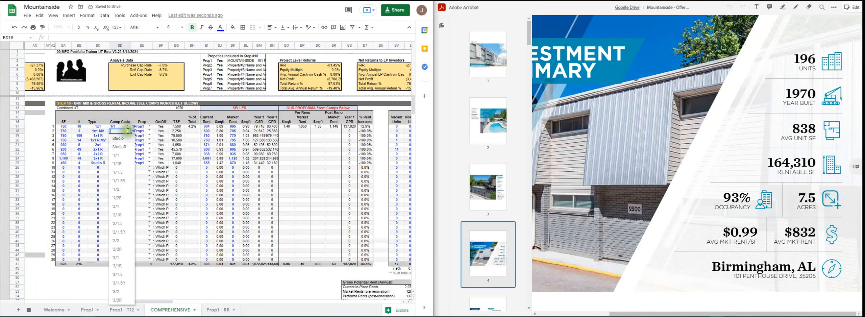
{"action": "left_click", "coordinate": [124, 156]}
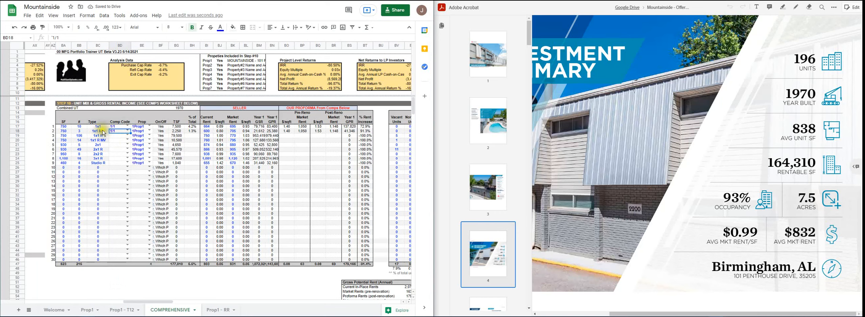
{"action": "left_click", "coordinate": [128, 136]}
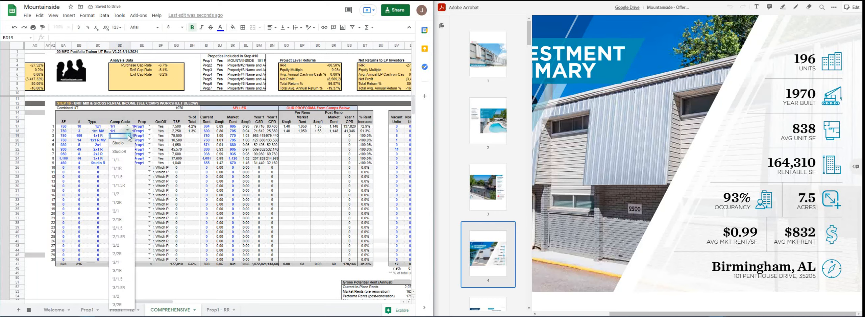
{"action": "left_click", "coordinate": [123, 164]}
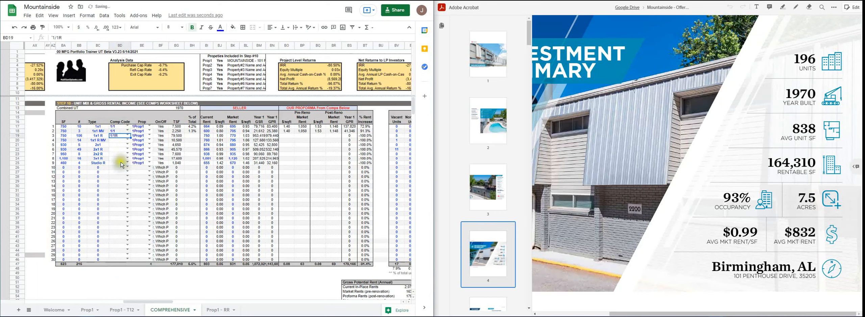
{"action": "left_click", "coordinate": [127, 140]}
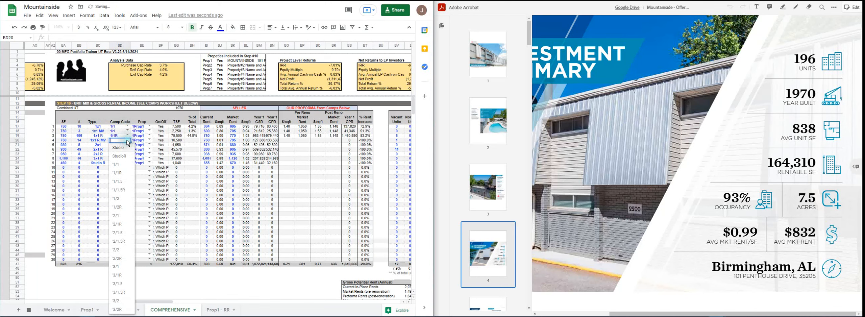
{"action": "left_click", "coordinate": [125, 174]}
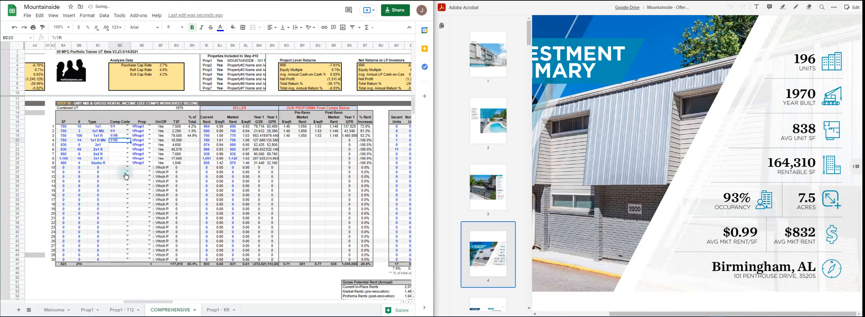
- Set the Comp Codes of the two-bedroom rows: 2/1 for 2x1, 2/1R for 2x1 R and 2/2R for 2x2 R
{"action": "left_click", "coordinate": [127, 145]}
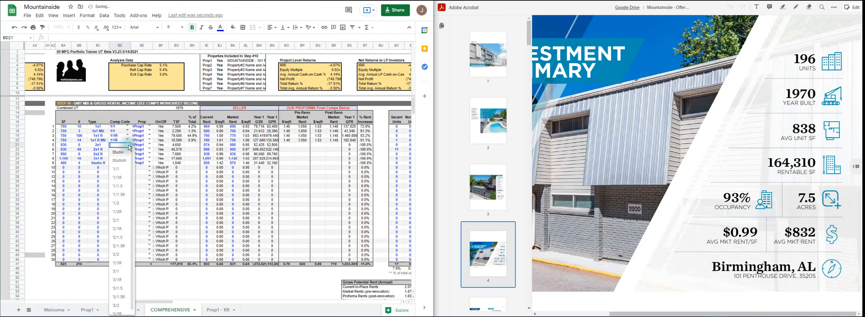
{"action": "left_click", "coordinate": [117, 220]}
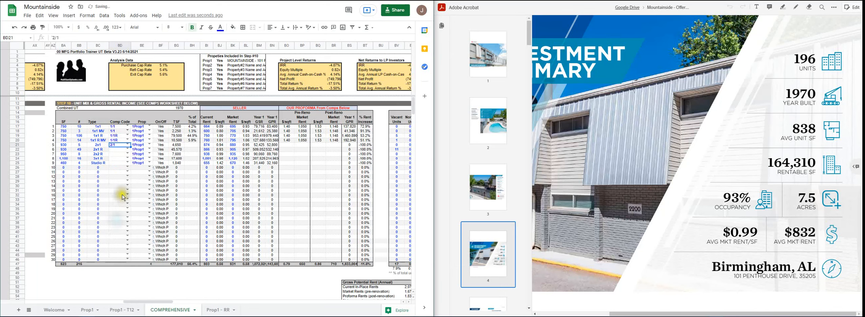
{"action": "left_click", "coordinate": [127, 148]}
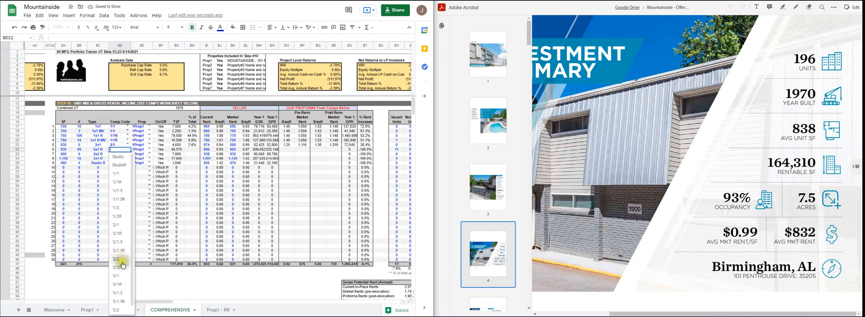
{"action": "left_click", "coordinate": [122, 233]}
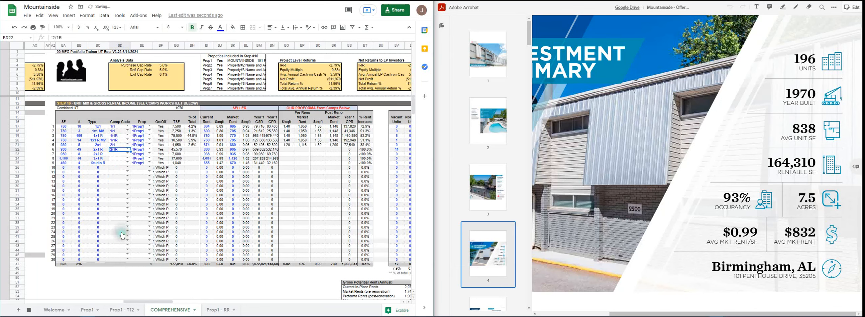
{"action": "left_click", "coordinate": [128, 154]}
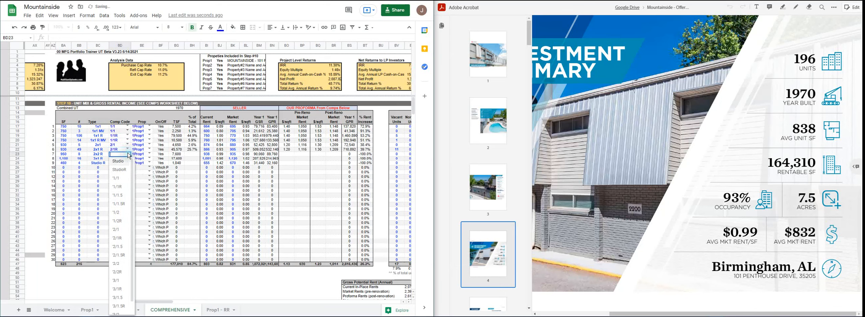
{"action": "left_click", "coordinate": [121, 276]}
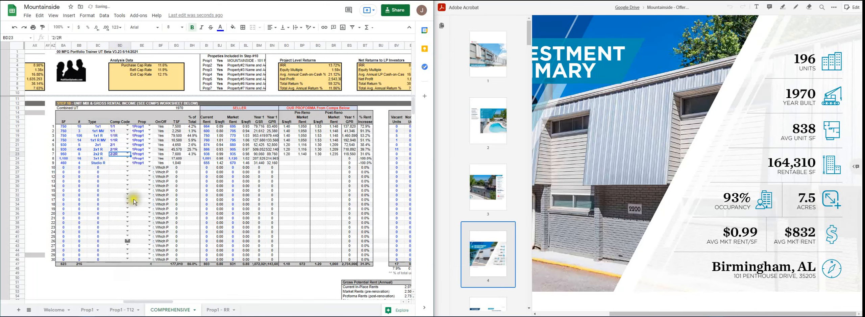
- Set the Comp Code of the 3x1 R row to 3/1R and of the Studio R row to StudioR
{"action": "left_click", "coordinate": [127, 158]}
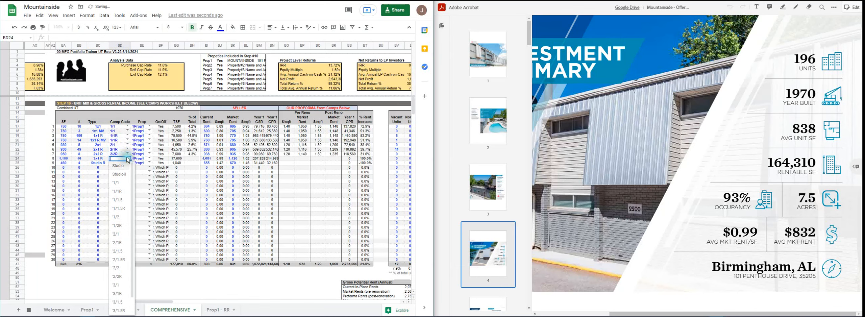
{"action": "left_click", "coordinate": [122, 300]}
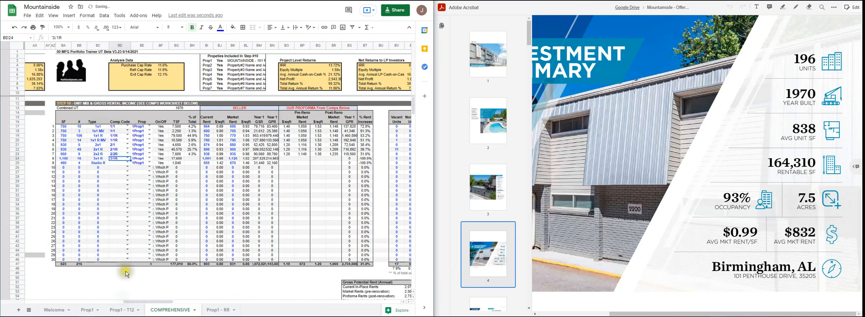
{"action": "left_click", "coordinate": [127, 163]}
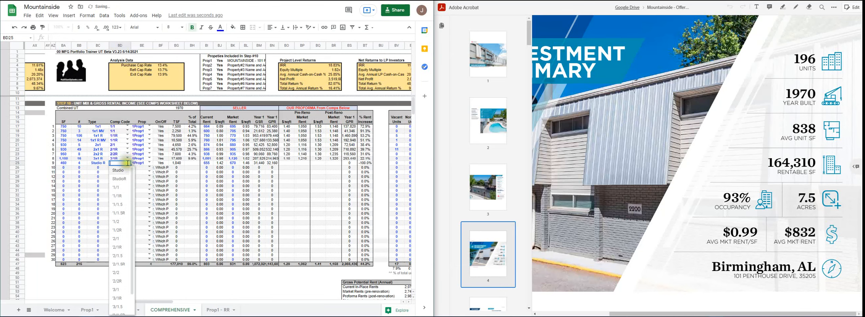
{"action": "left_click", "coordinate": [124, 183]}
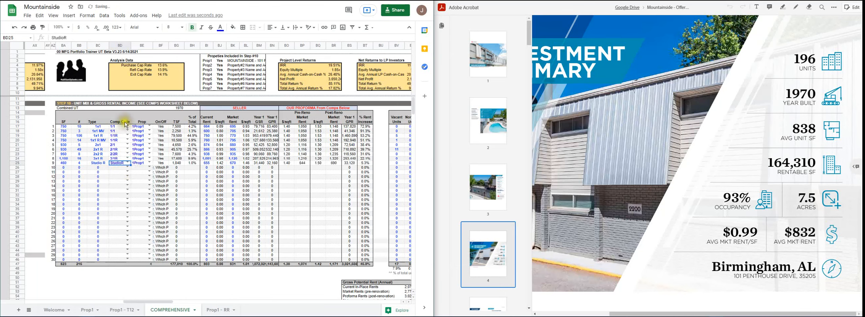